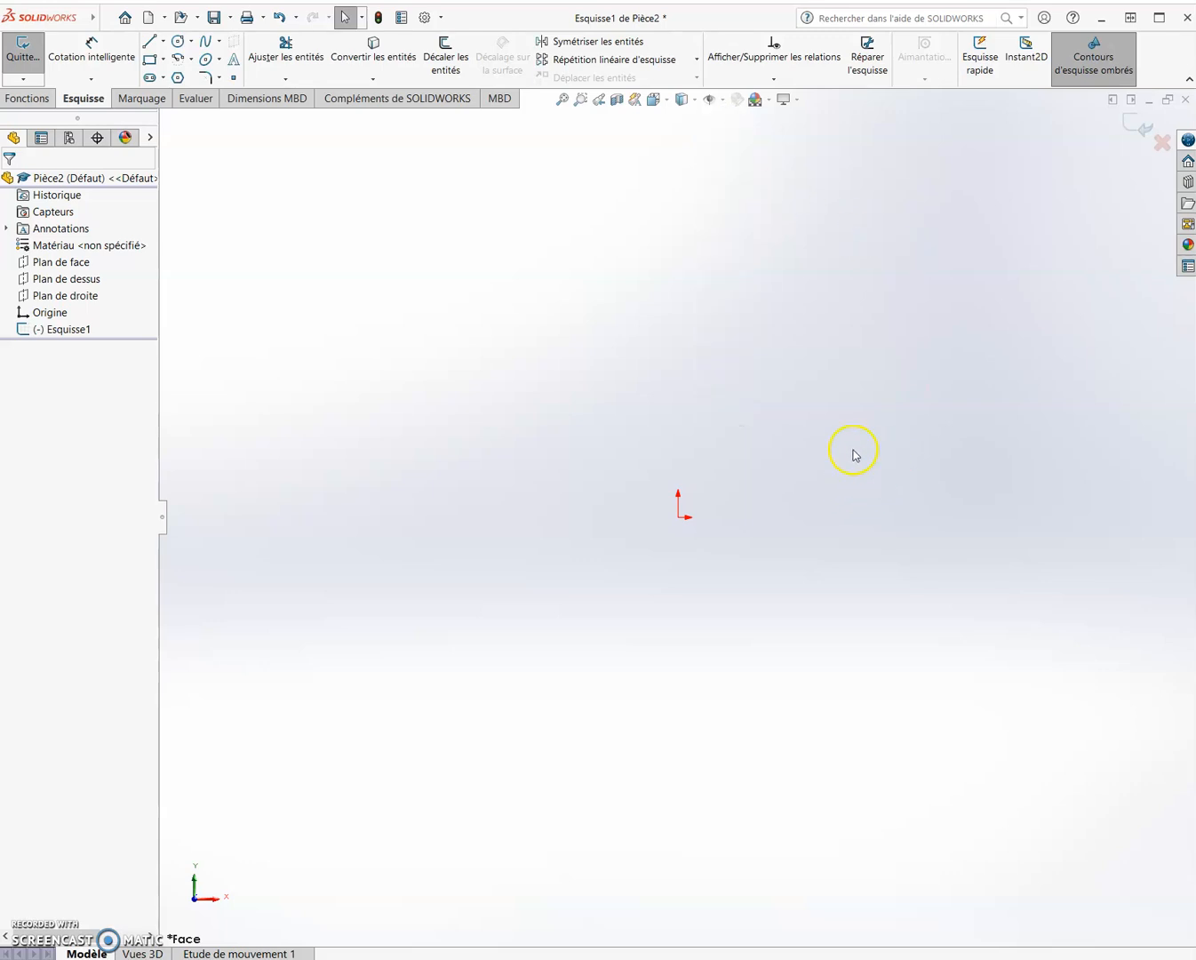
- Draw a construction rectangle about 176 mm wide and 114 mm high, with its upper-left corner on the origin
{"action": "scroll", "coordinate": [1013, 793], "scroll_direction": "down", "scroll_amount": 1}
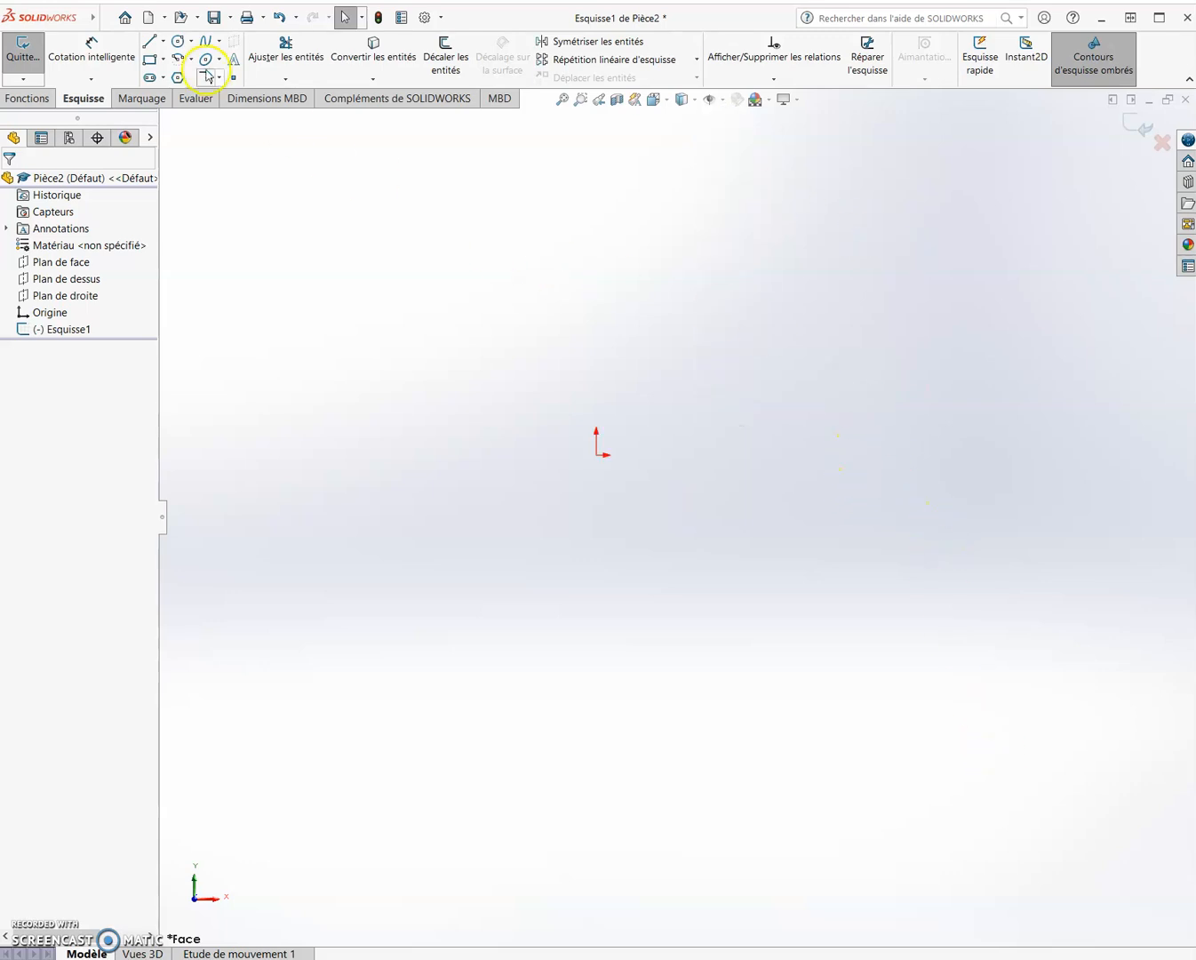
{"action": "left_click", "coordinate": [152, 56]}
{"action": "left_click", "coordinate": [596, 454]}
{"action": "left_click", "coordinate": [1044, 745]}
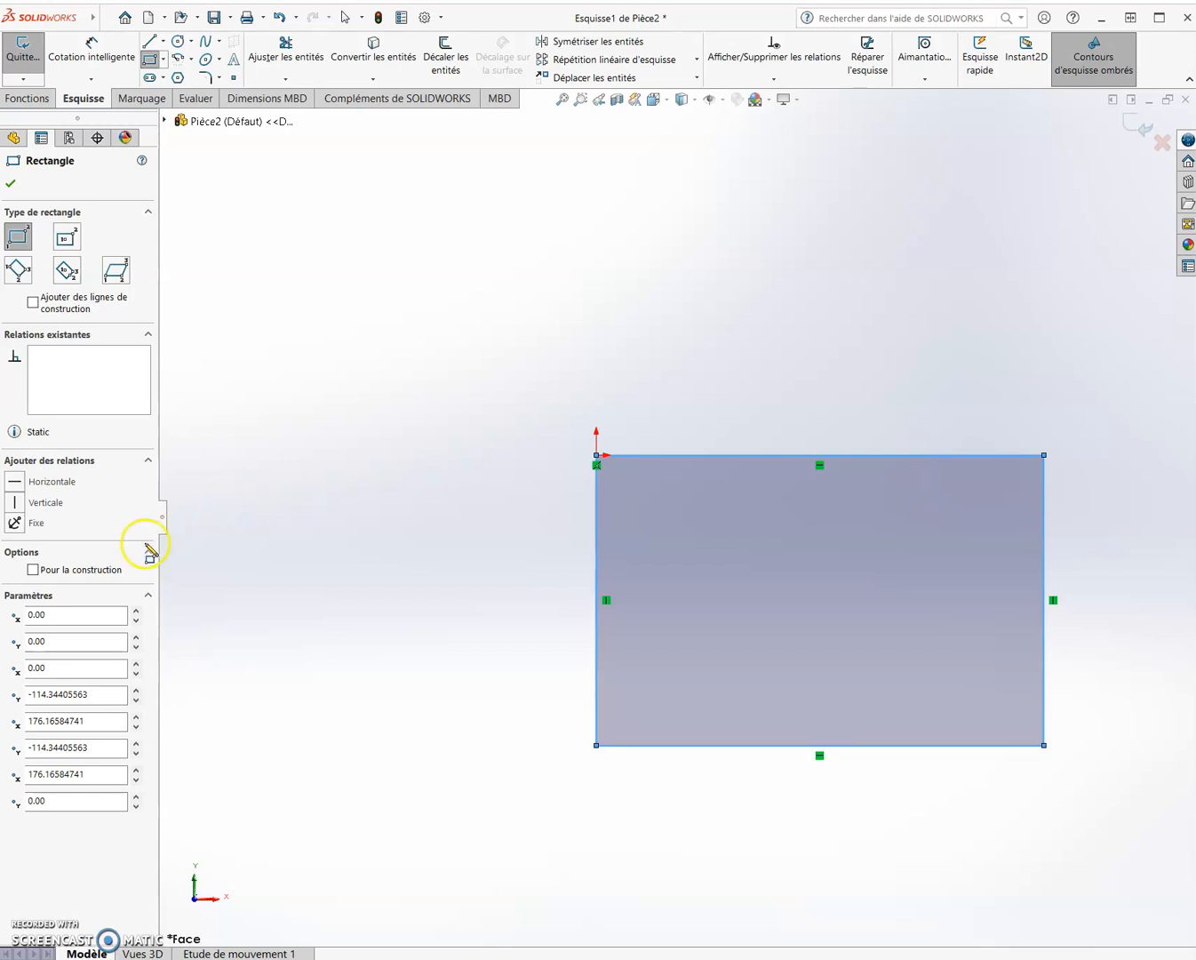
{"action": "left_click", "coordinate": [89, 573]}
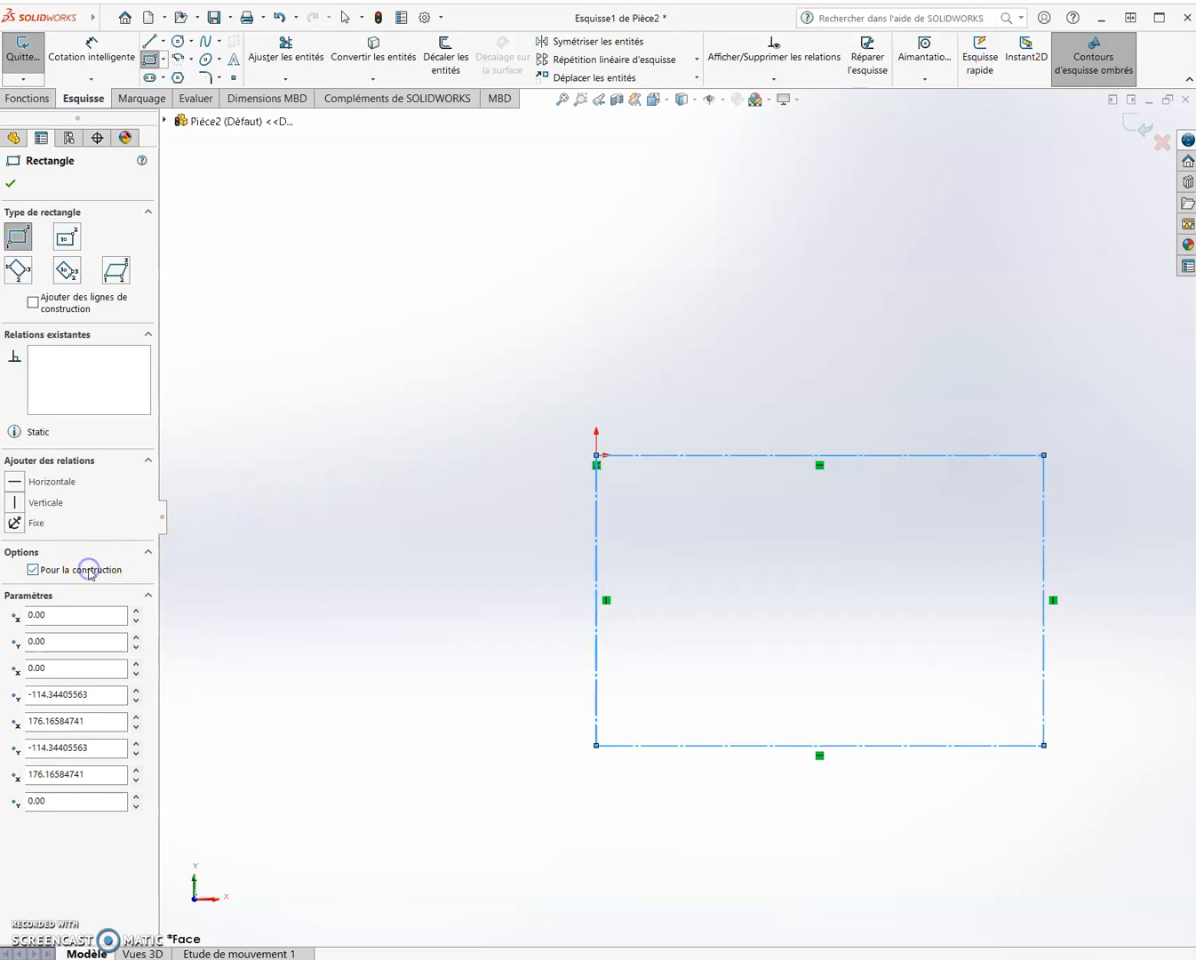
{"action": "key", "text": "Escape"}
{"action": "left_click", "coordinate": [377, 383]}
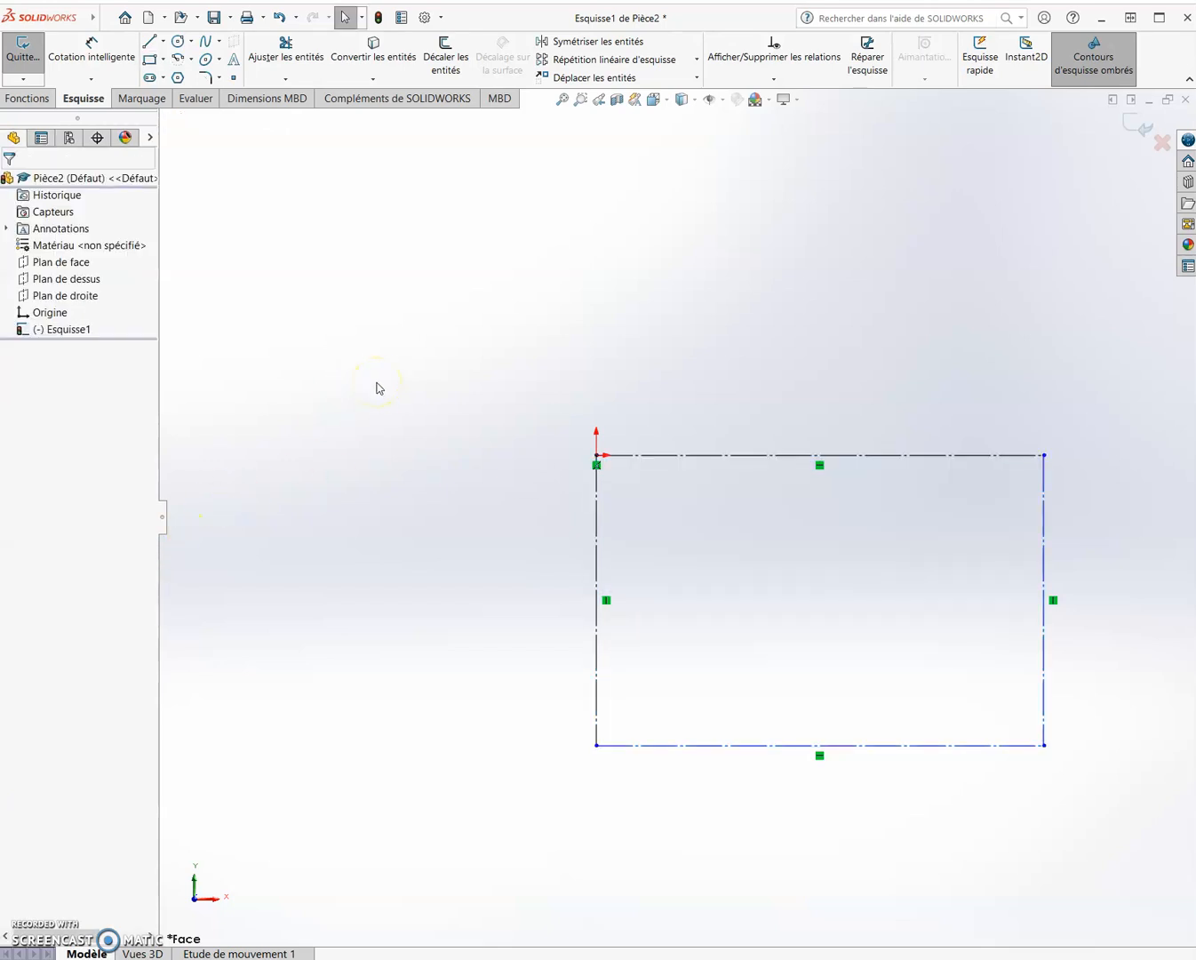
- Dimension the top edge of the construction rectangle with Smart Dimension and set its width to 190 mm
{"action": "left_click", "coordinate": [109, 58]}
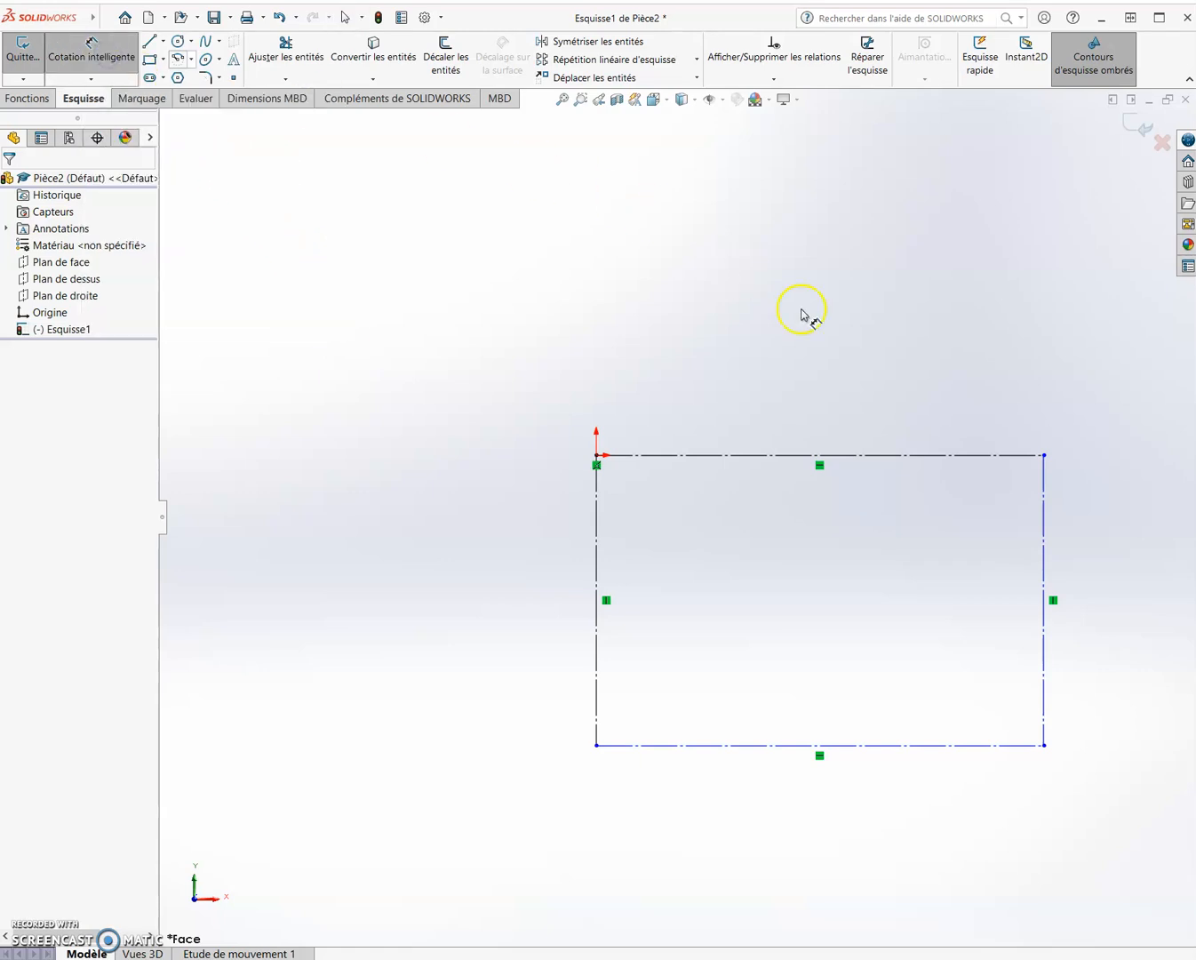
{"action": "left_click", "coordinate": [913, 457]}
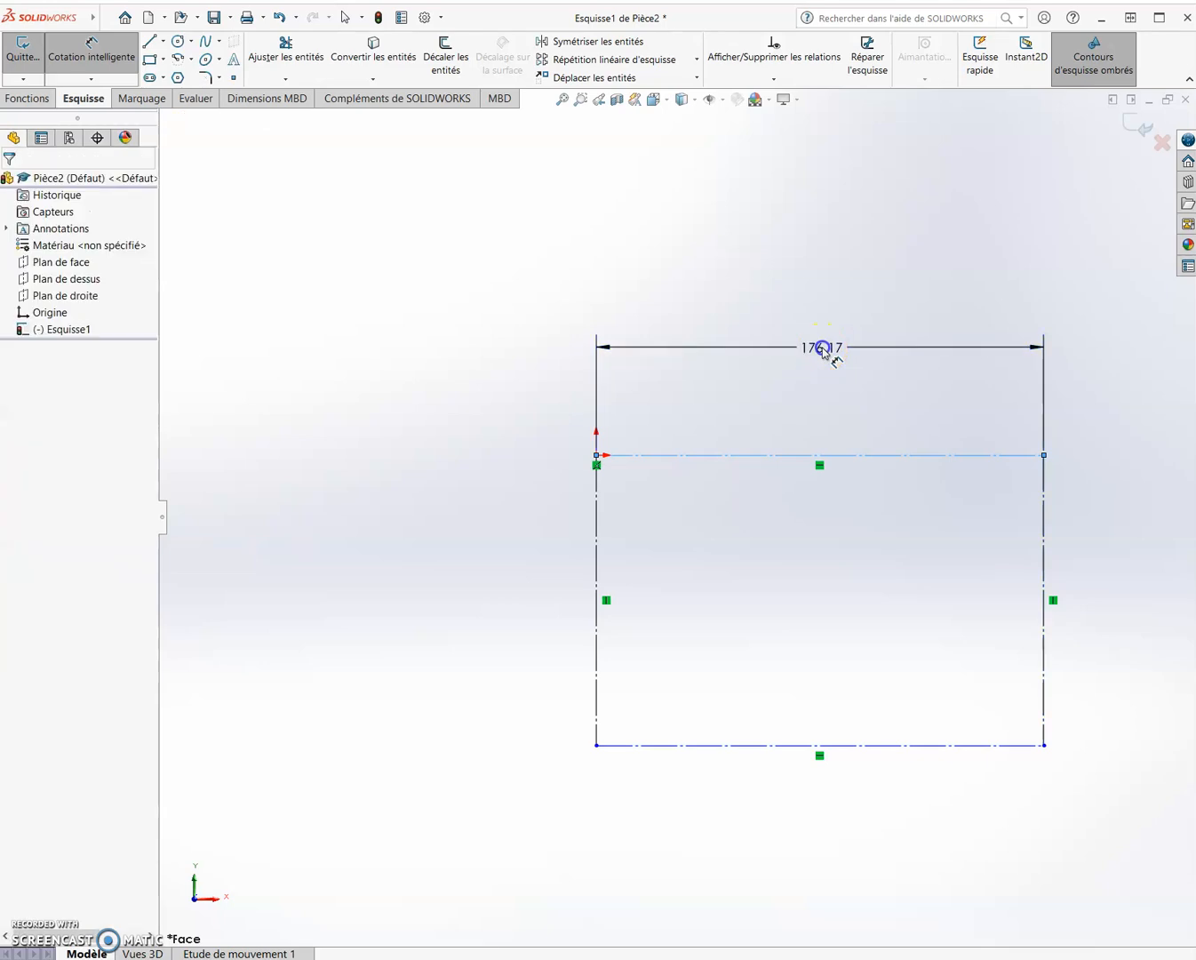
{"action": "left_click", "coordinate": [810, 313]}
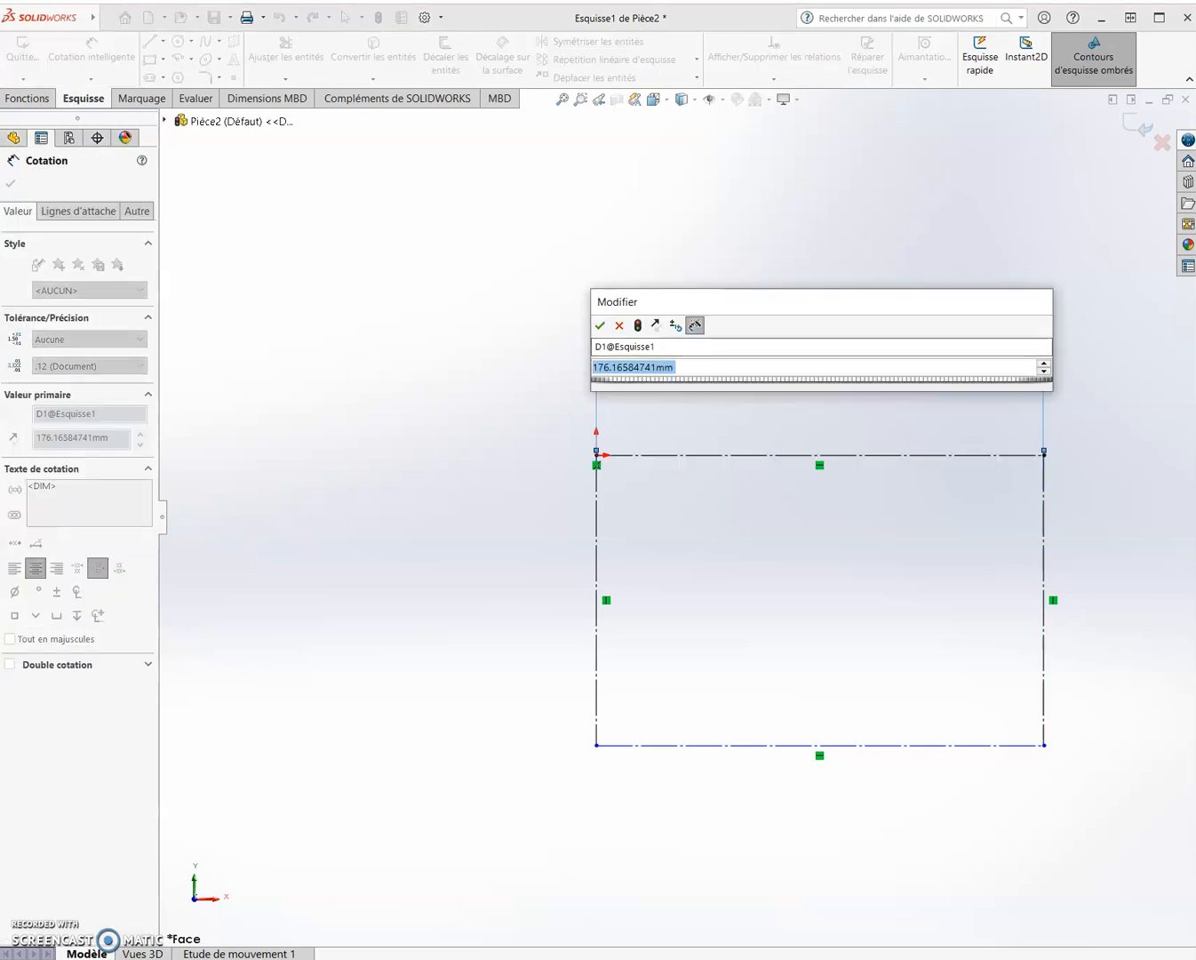
{"action": "type", "text": "190"}
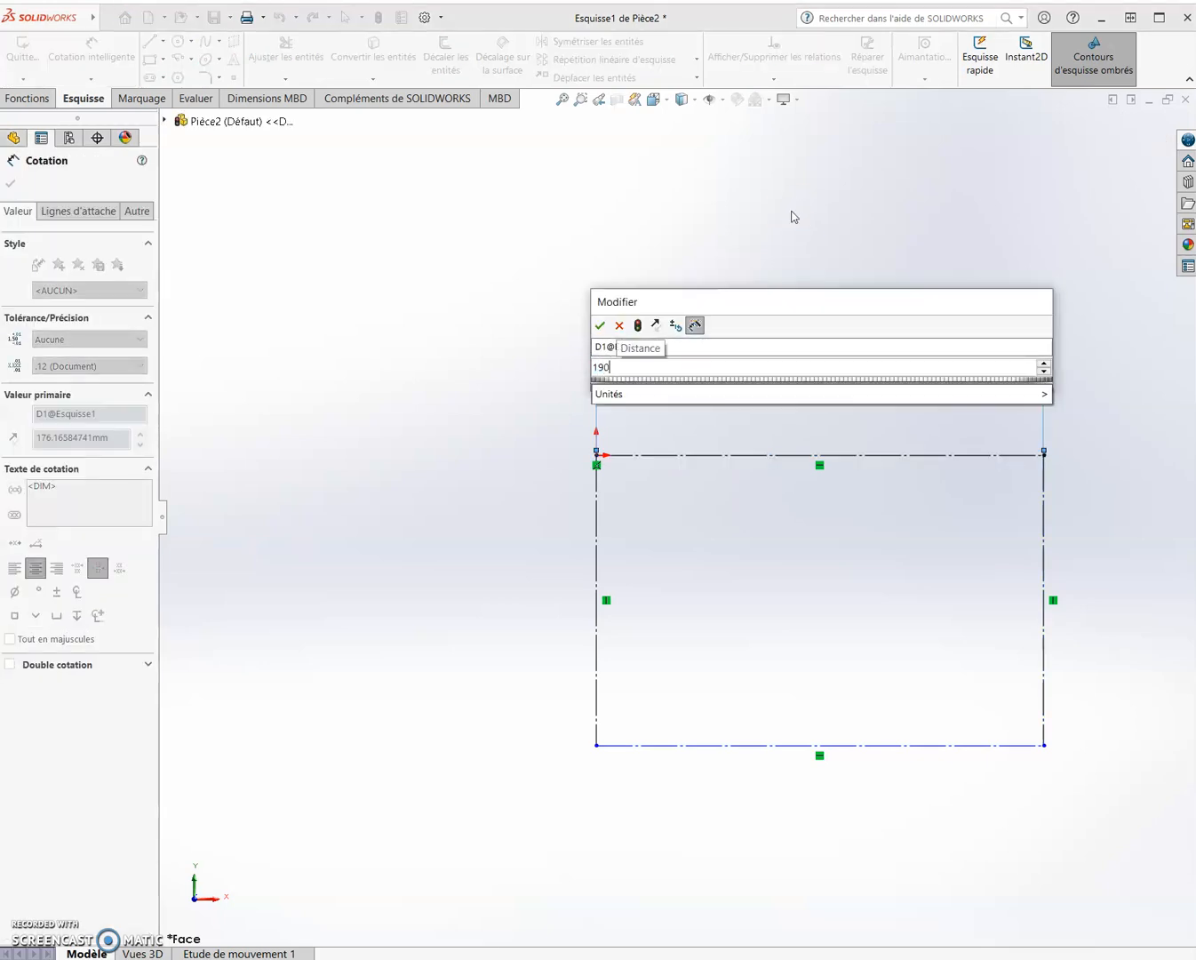
{"action": "key", "text": "Return"}
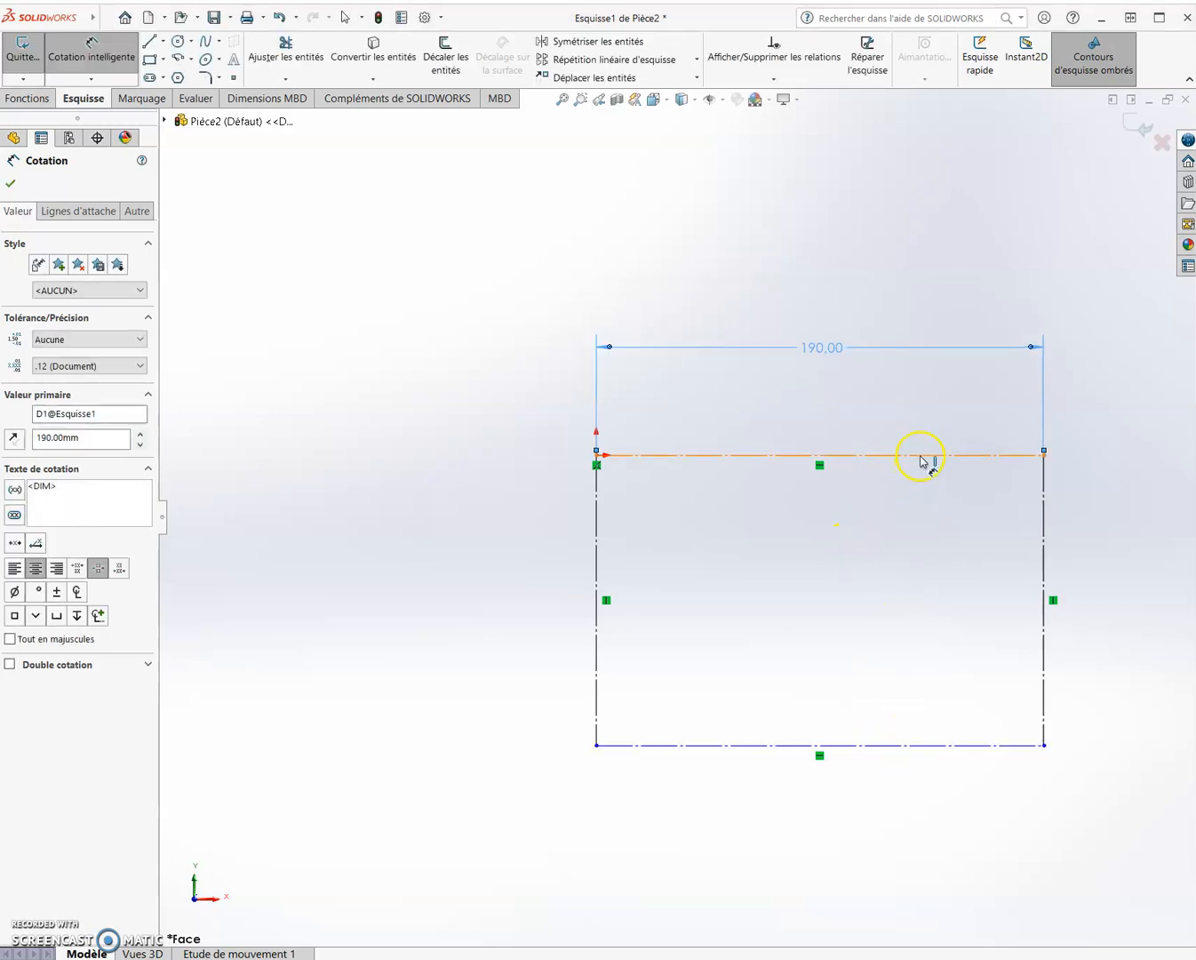
{"action": "key", "text": "Escape"}
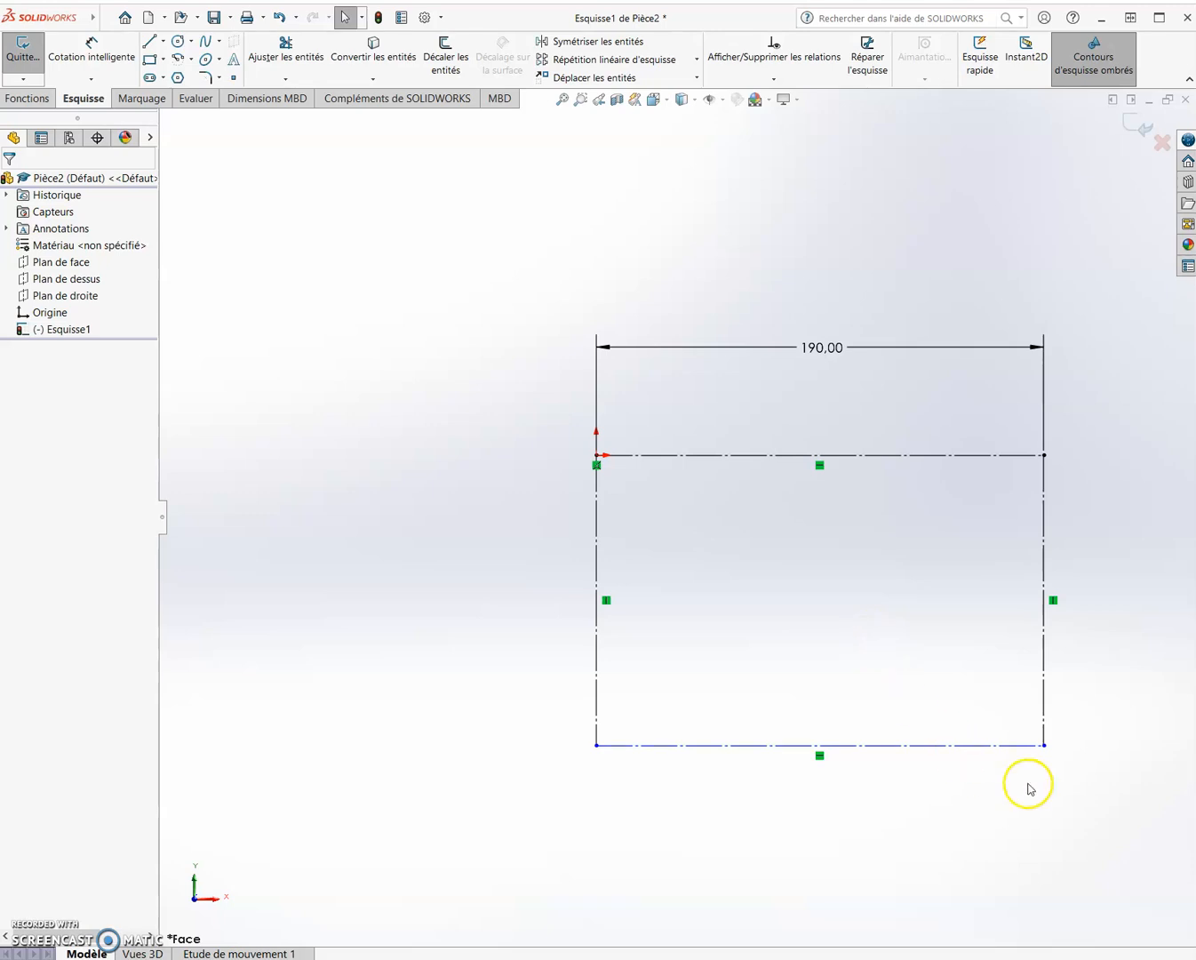
- Raise the rectangle's lower edge to a height of about 107 mm, then dimension its left edge as 125 mm
{"action": "left_click_drag", "start_coordinate": [1008, 764], "coordinate": [879, 709]}
{"action": "left_click", "coordinate": [320, 425]}
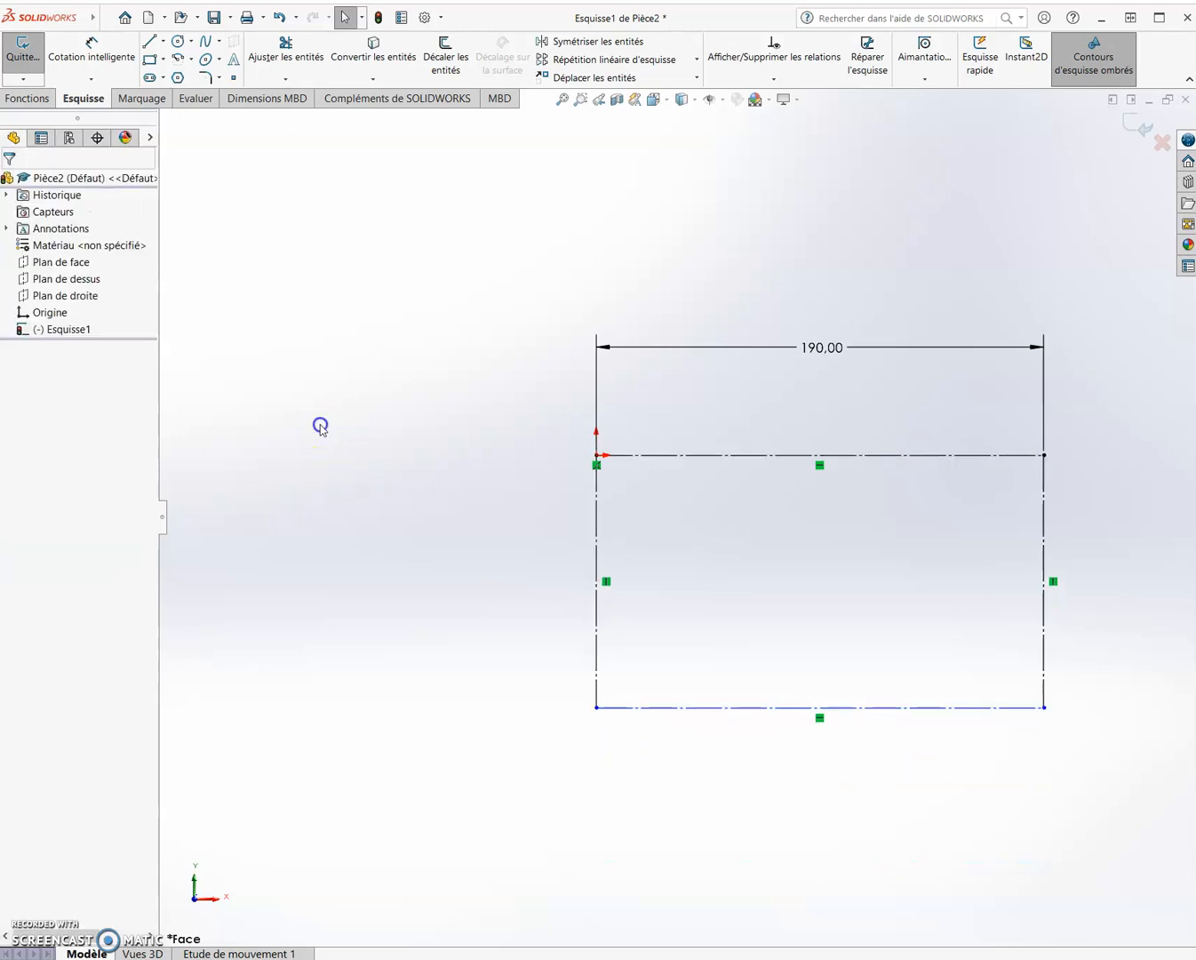
{"action": "left_click", "coordinate": [92, 55]}
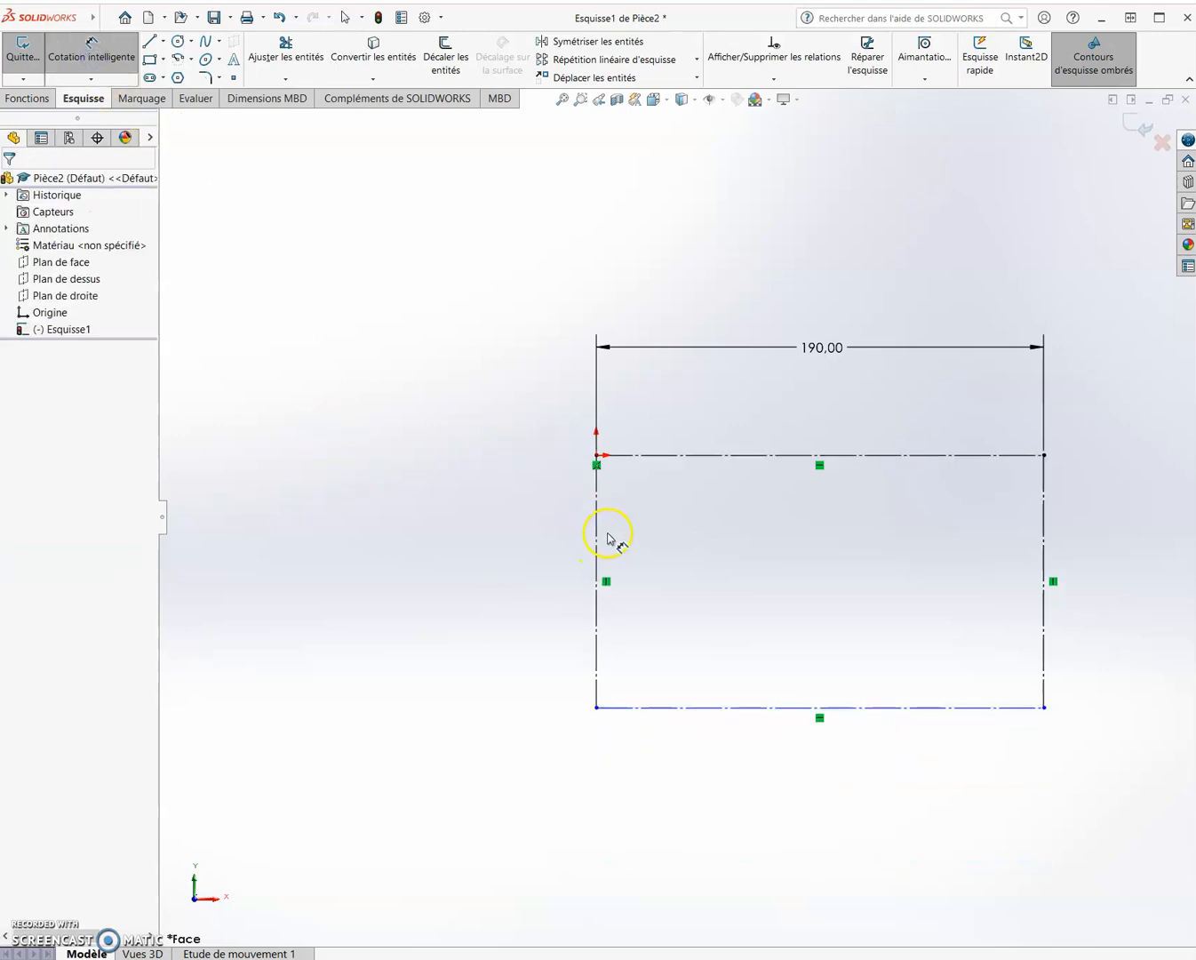
{"action": "left_click", "coordinate": [597, 534]}
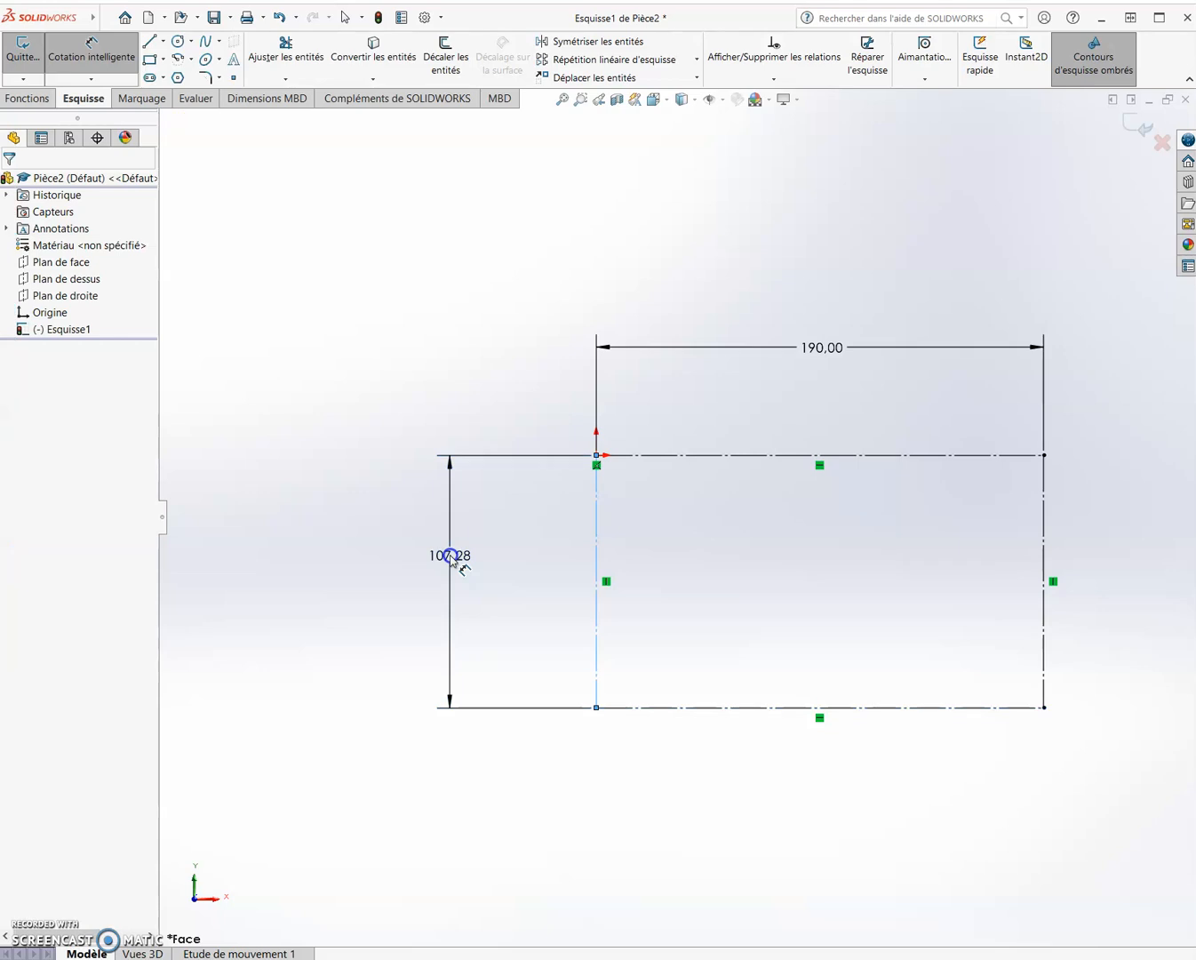
{"action": "left_click", "coordinate": [450, 555]}
{"action": "type", "text": "12"}
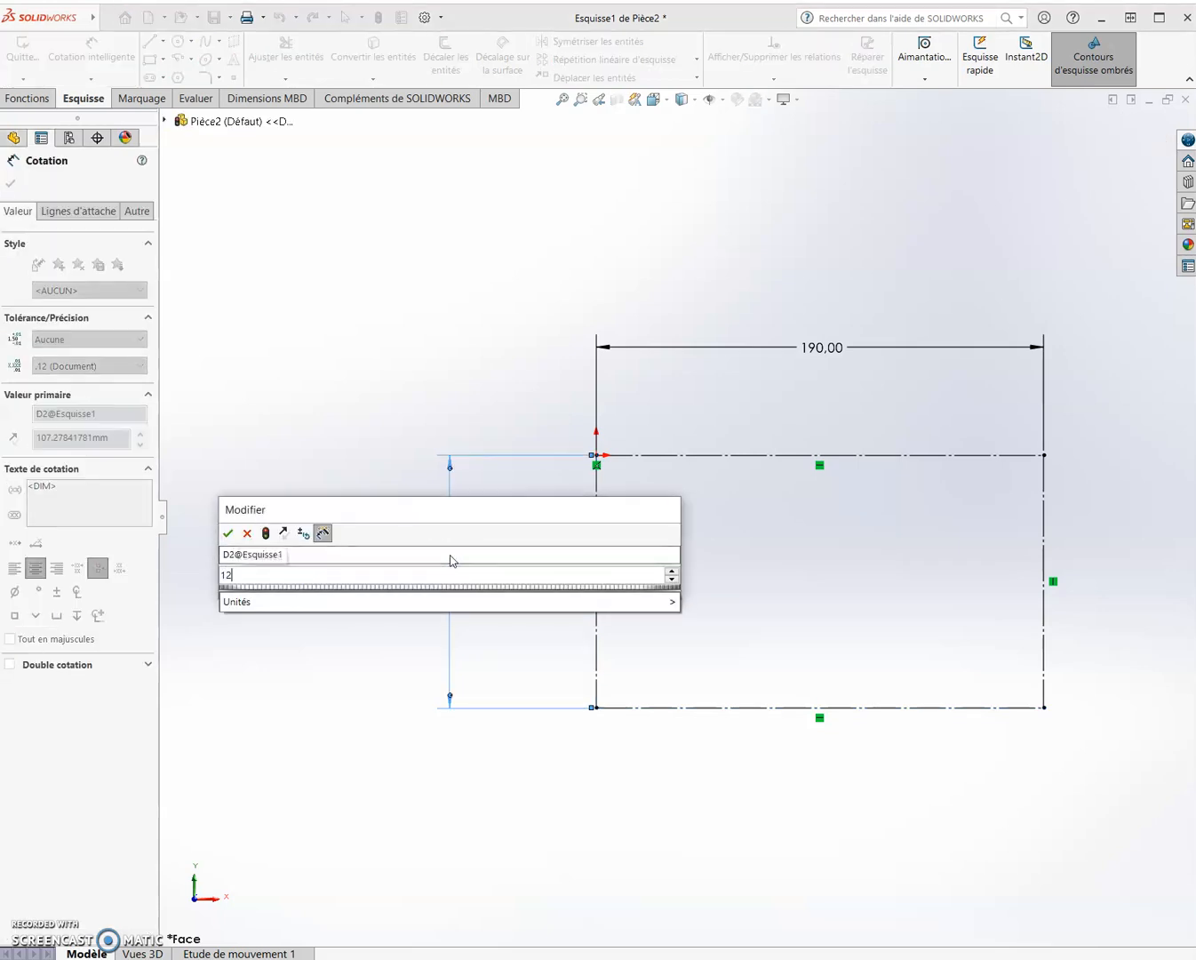
{"action": "type", "text": "5"}
{"action": "key", "text": "Return"}
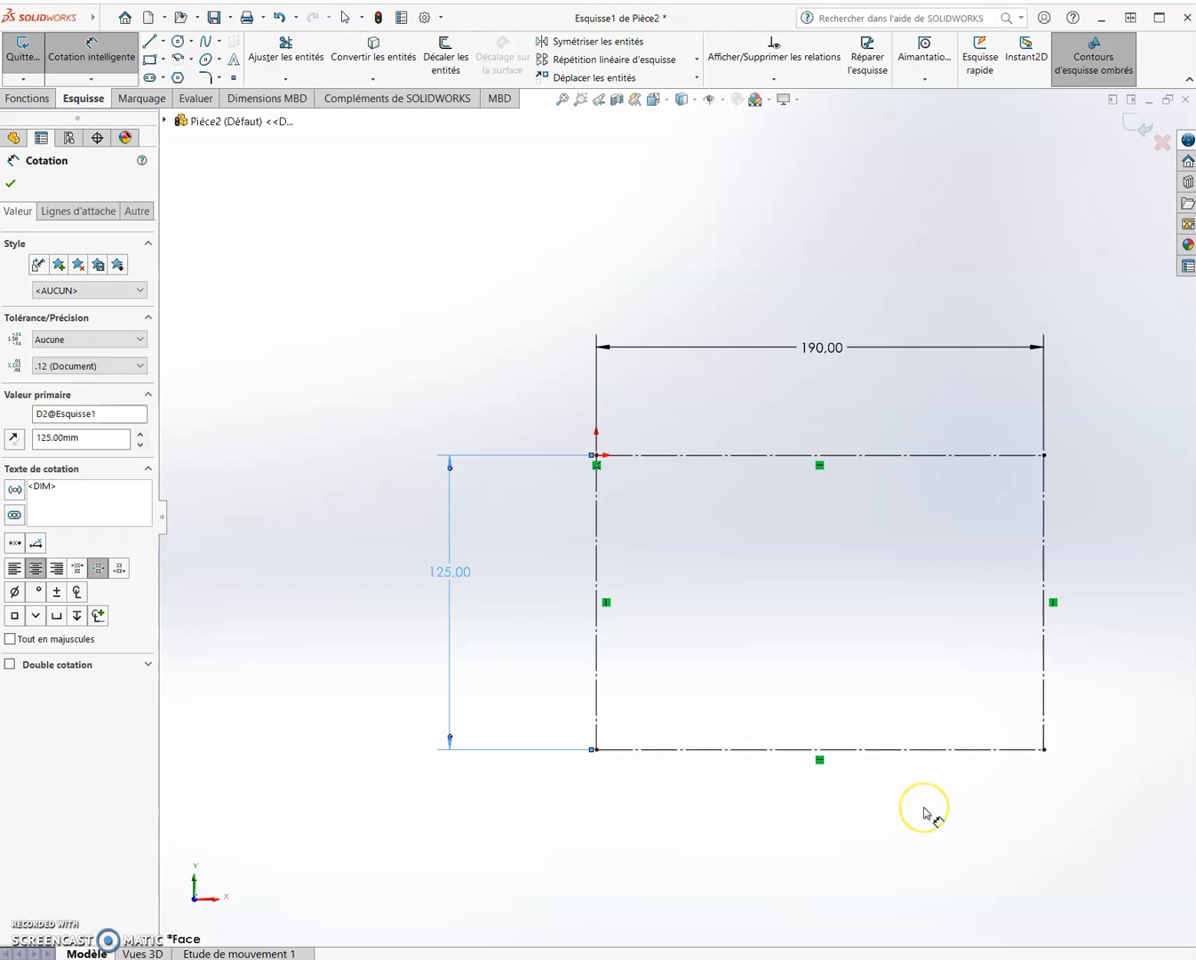
{"action": "key", "text": "Escape"}
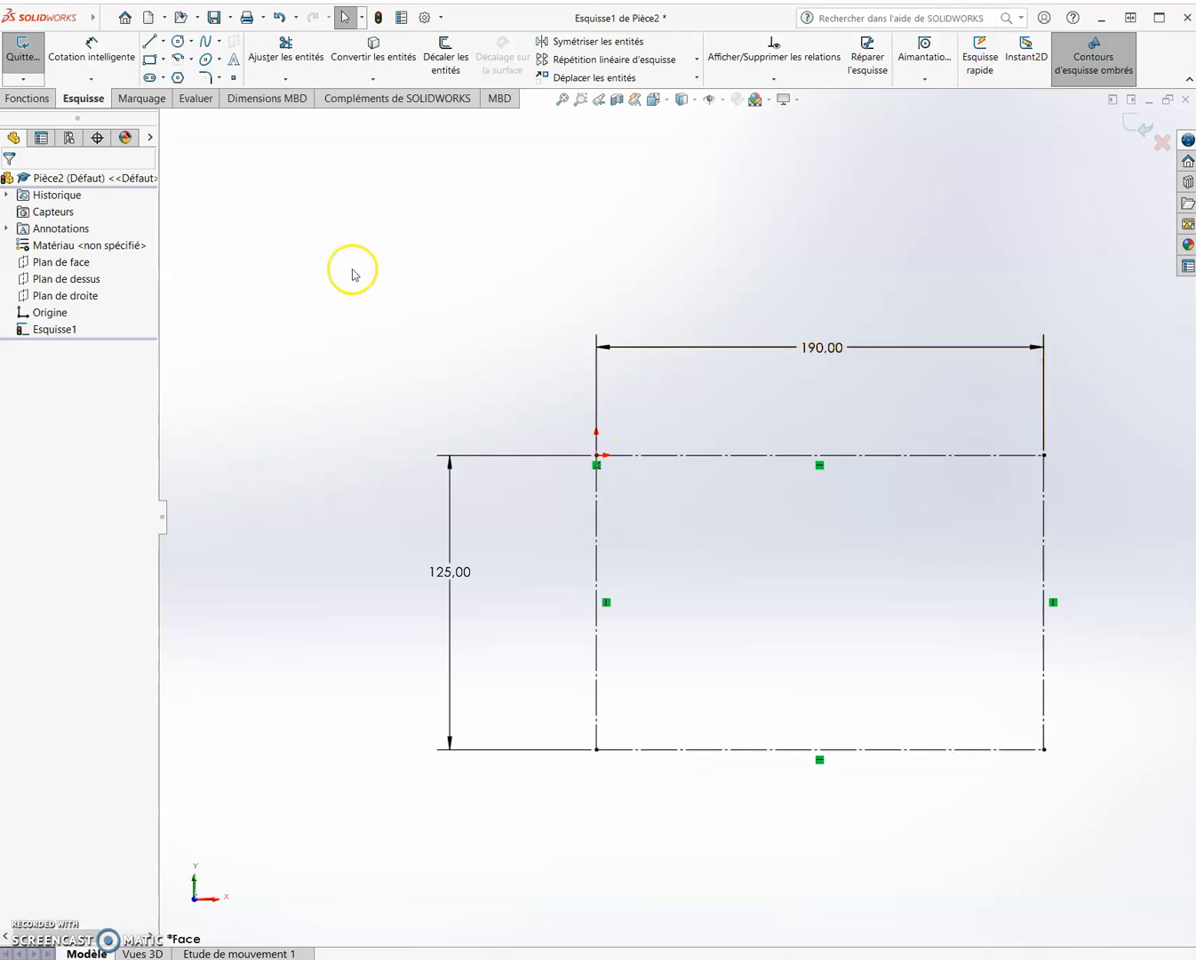
{"action": "left_click", "coordinate": [148, 40]}
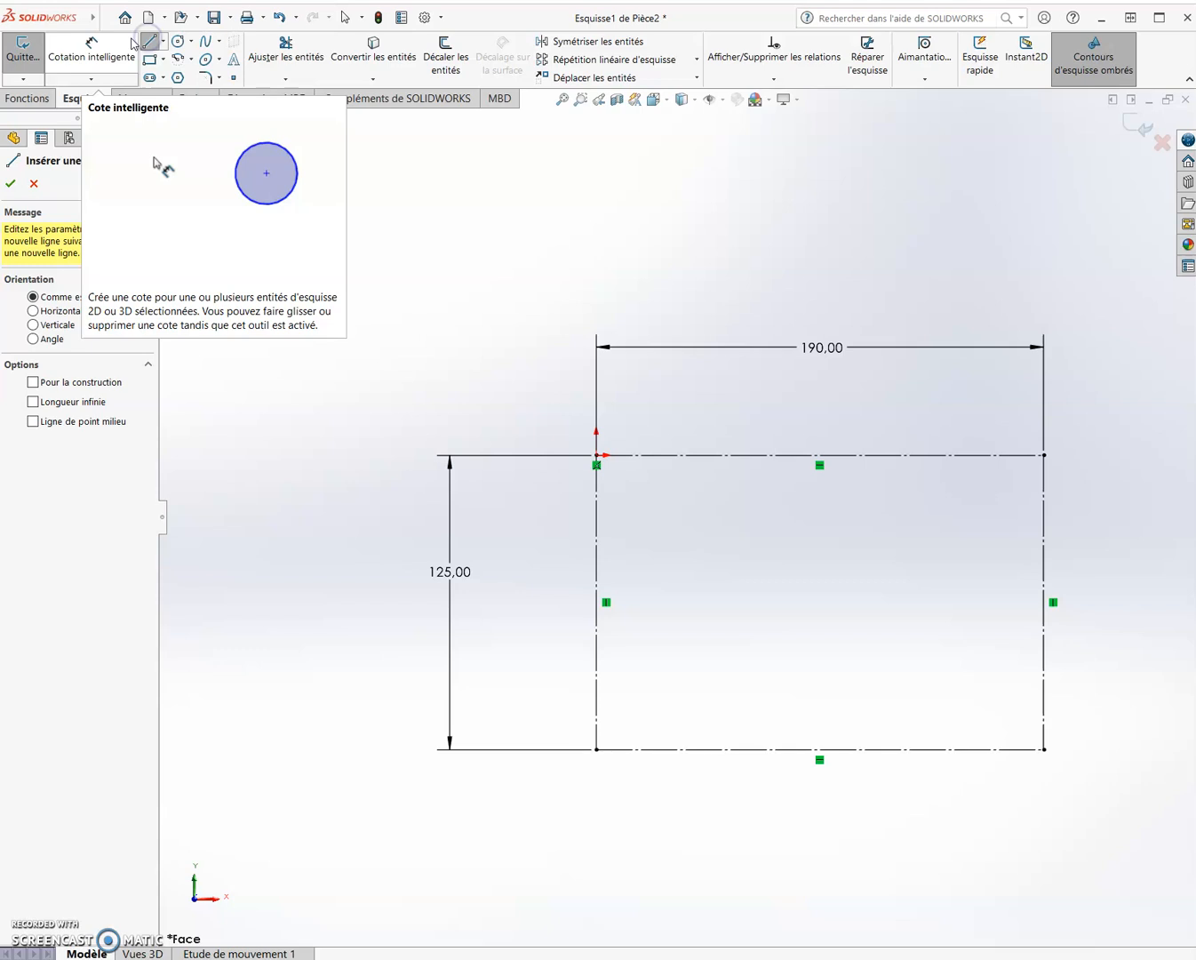
{"action": "left_click", "coordinate": [595, 458]}
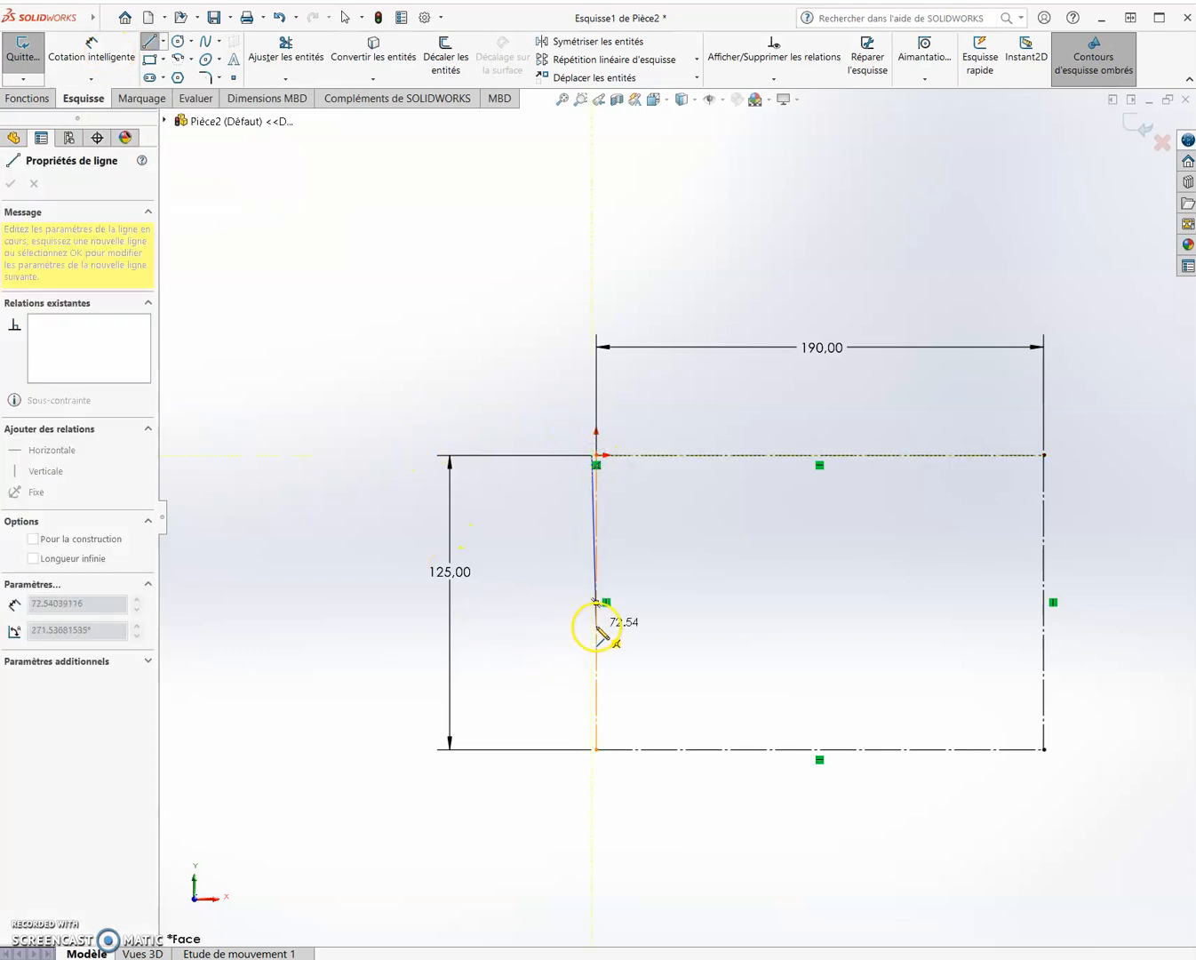
{"action": "left_click", "coordinate": [151, 46]}
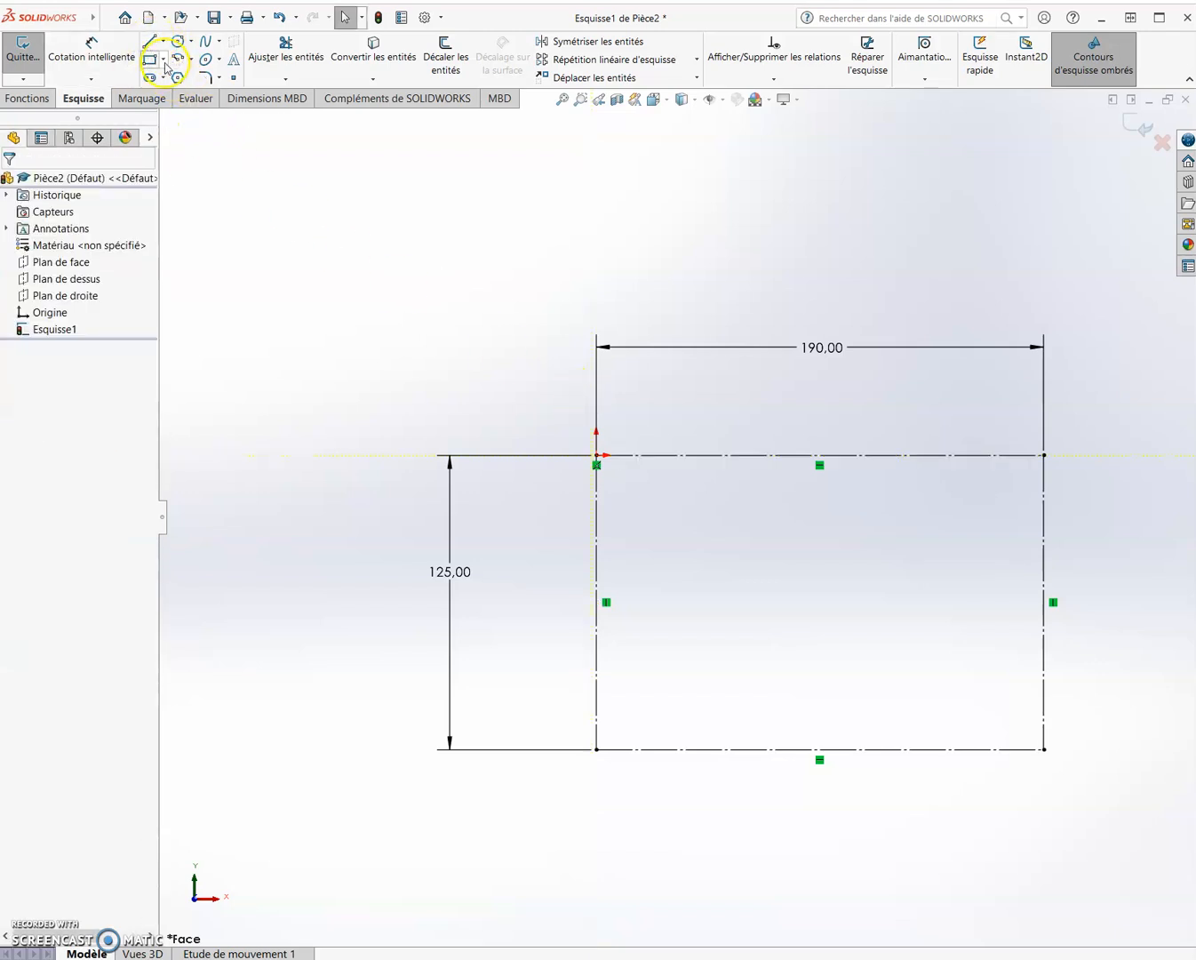
- Sketch a closed seven-line profile from the origin along the rectangle's left, right and top edges, its underside touching the bottom edge and including a horizontal segment
{"action": "left_click", "coordinate": [150, 42]}
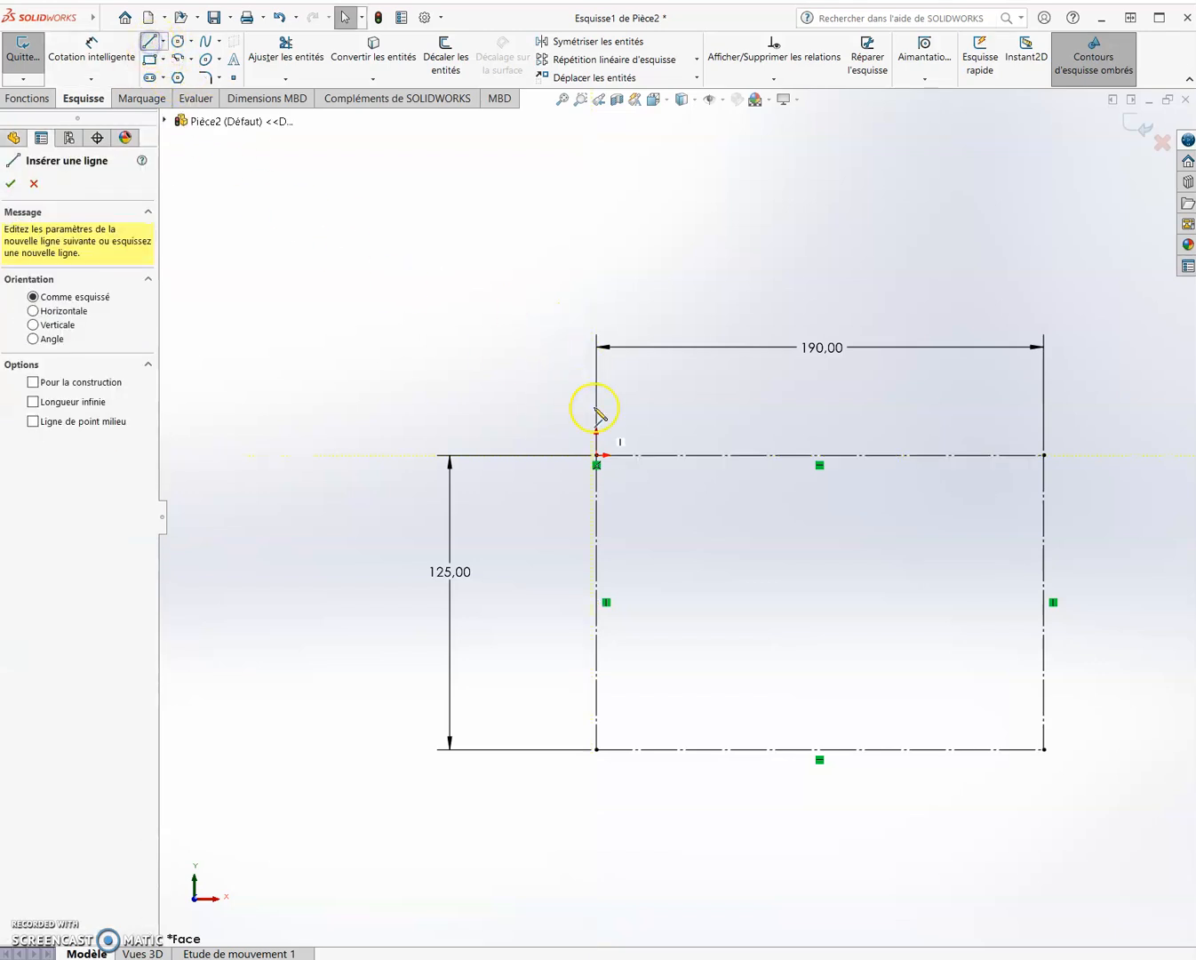
{"action": "left_click", "coordinate": [597, 457]}
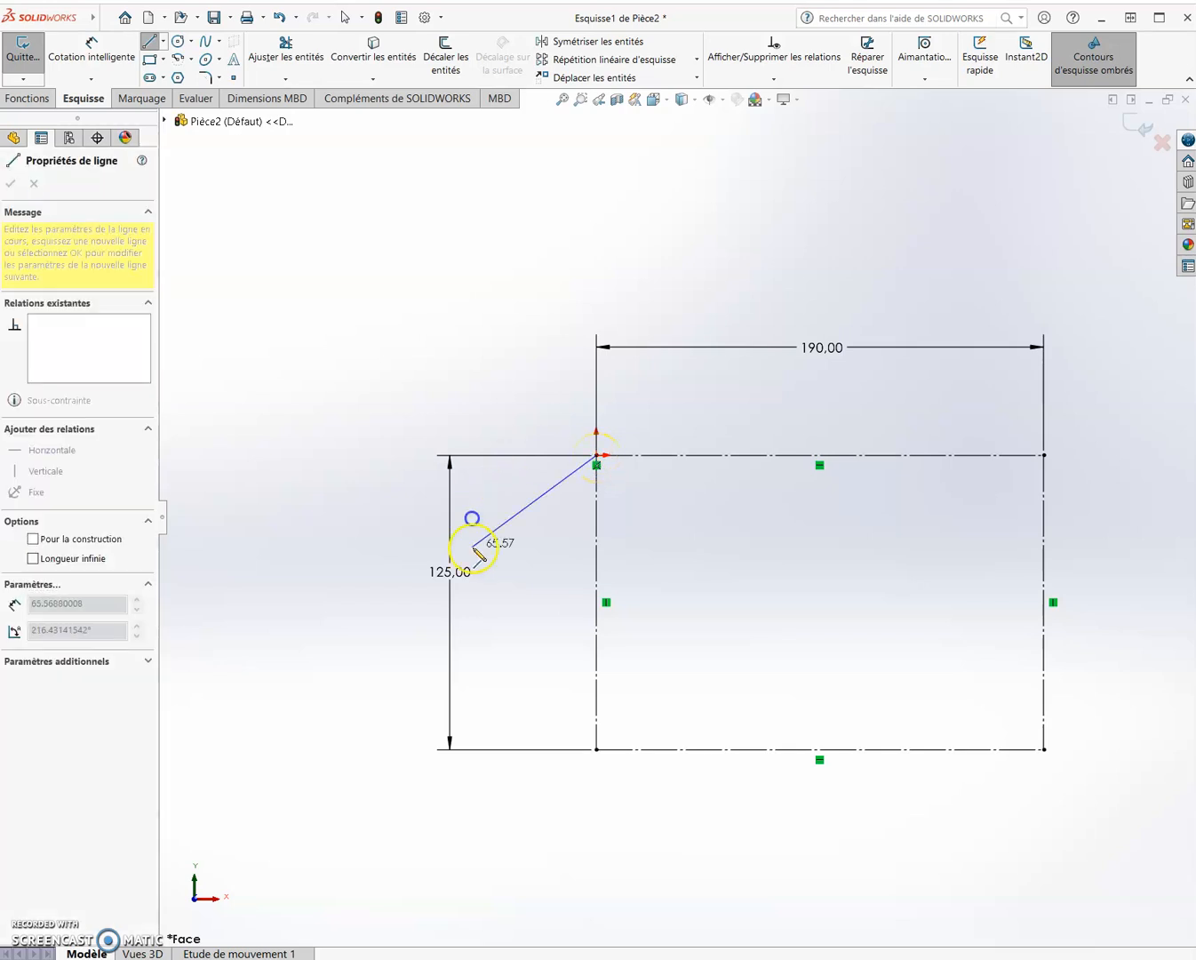
{"action": "left_click", "coordinate": [600, 628]}
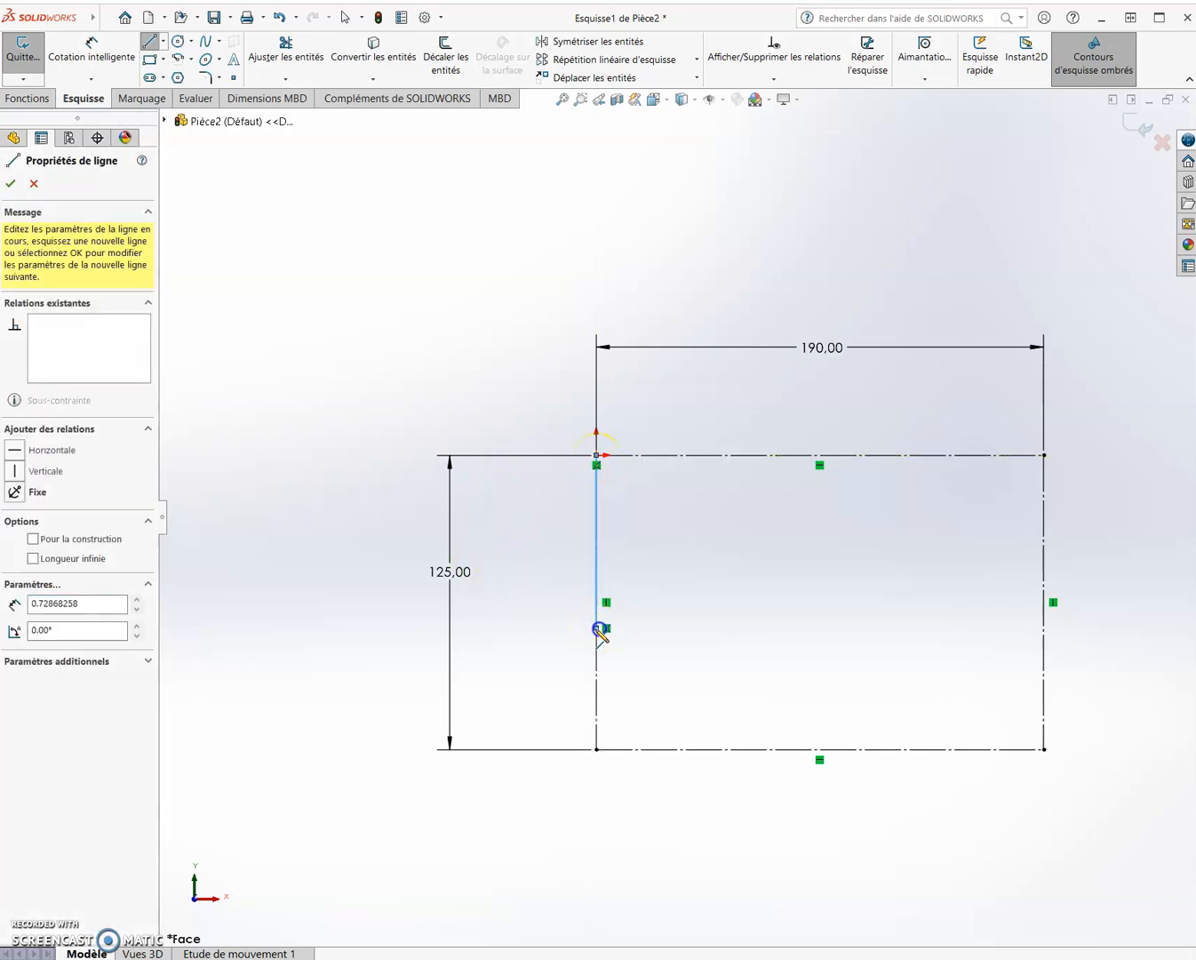
{"action": "left_click", "coordinate": [713, 750]}
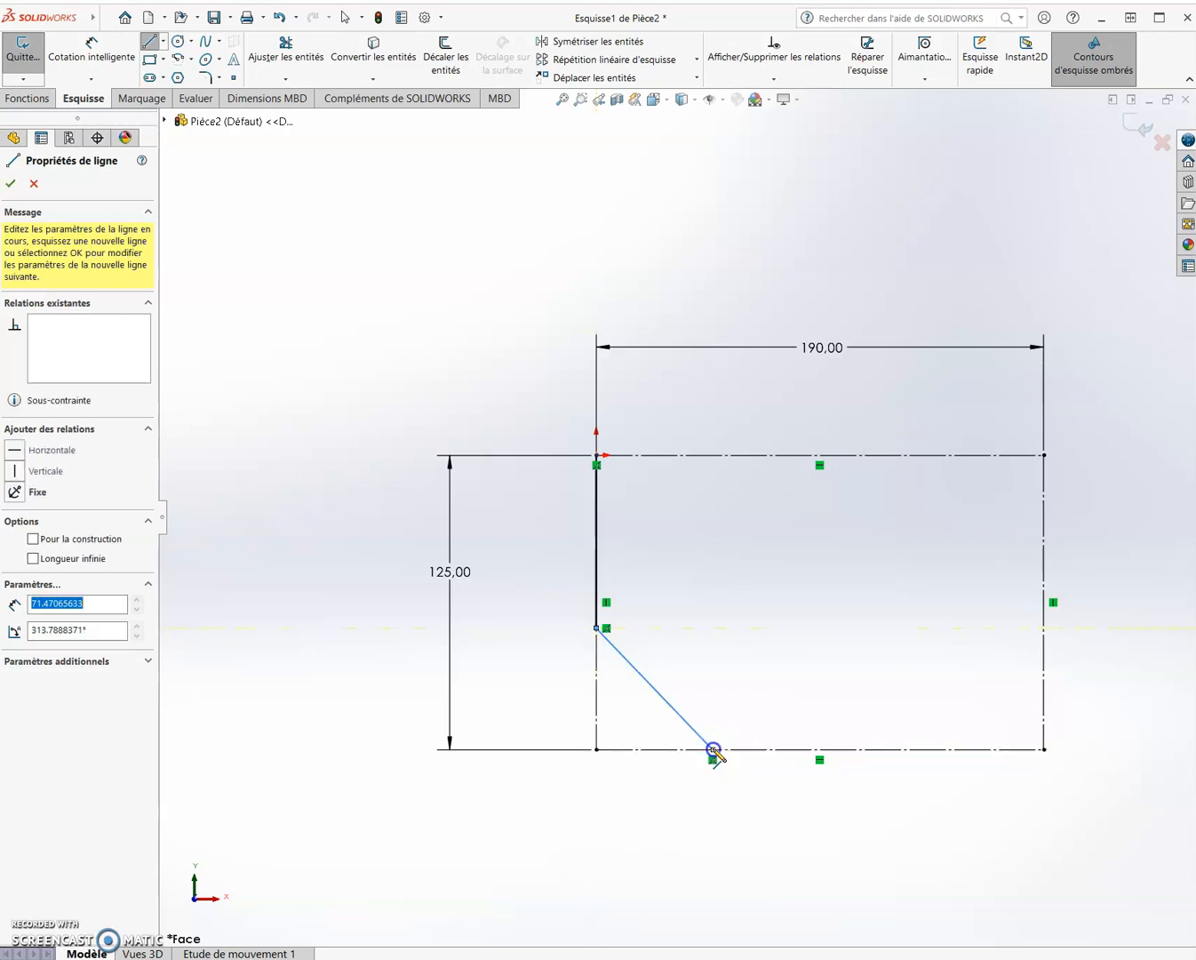
{"action": "left_click", "coordinate": [825, 678]}
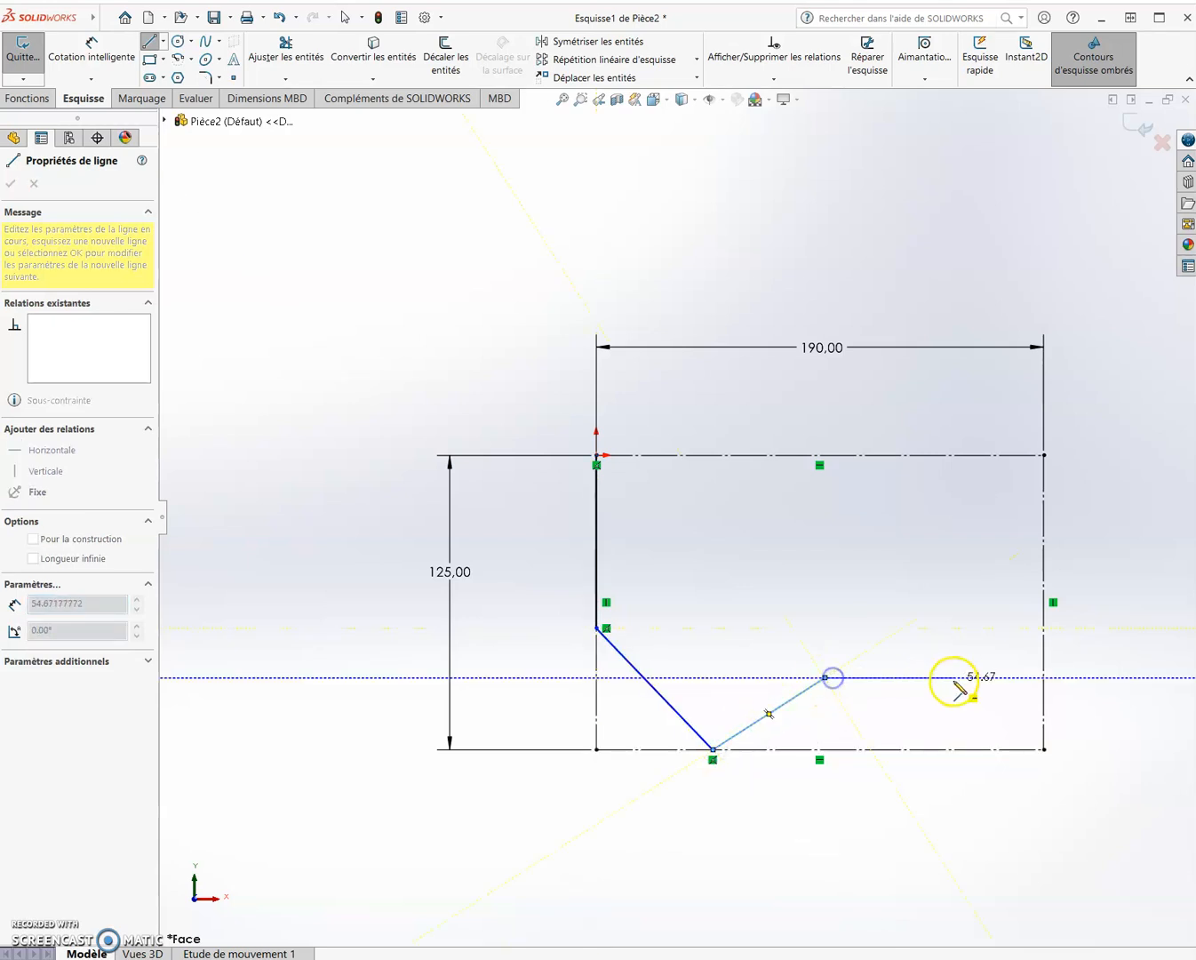
{"action": "left_click", "coordinate": [954, 679]}
{"action": "left_click", "coordinate": [1043, 568]}
{"action": "left_click", "coordinate": [1044, 456]}
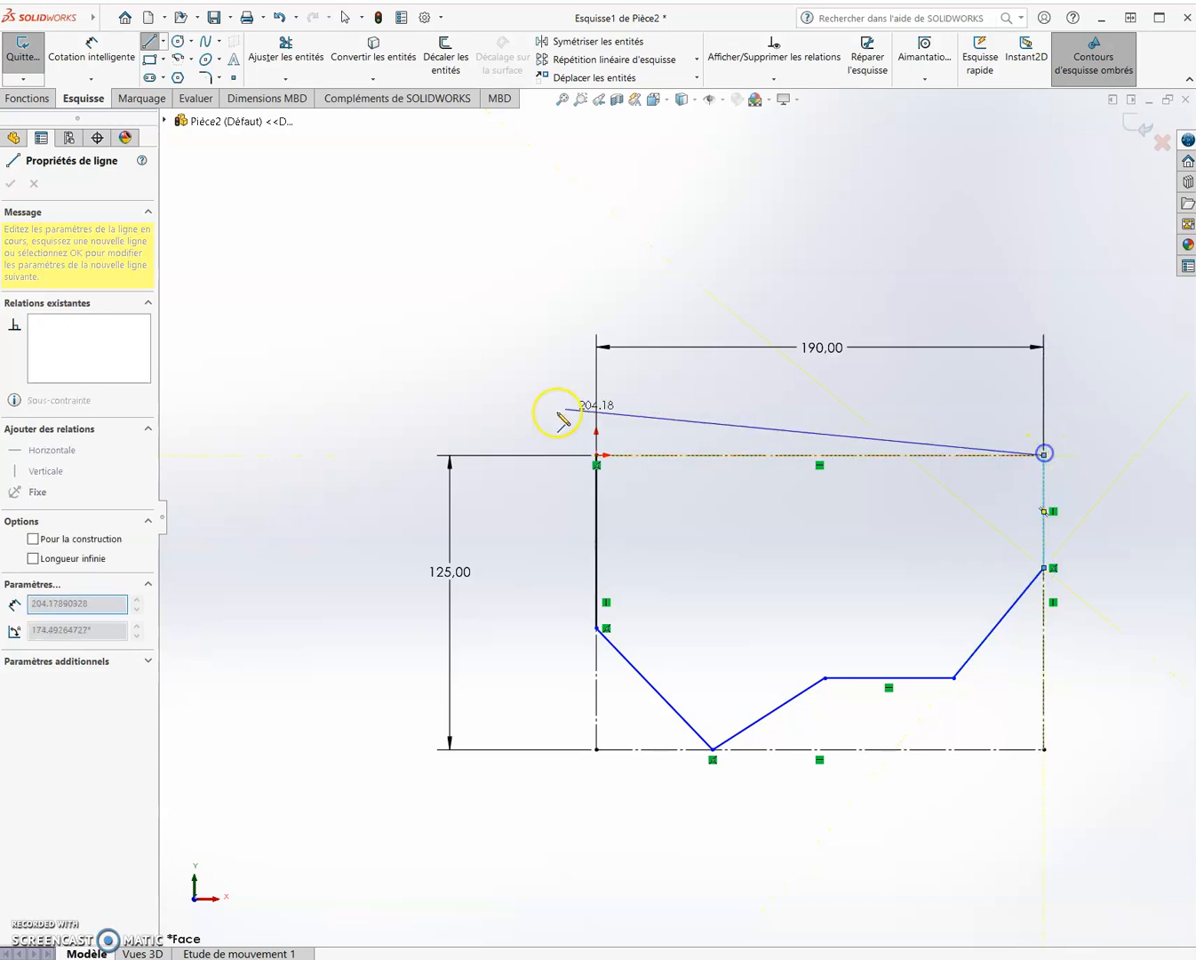
{"action": "left_click", "coordinate": [596, 455]}
{"action": "key", "text": "Escape"}
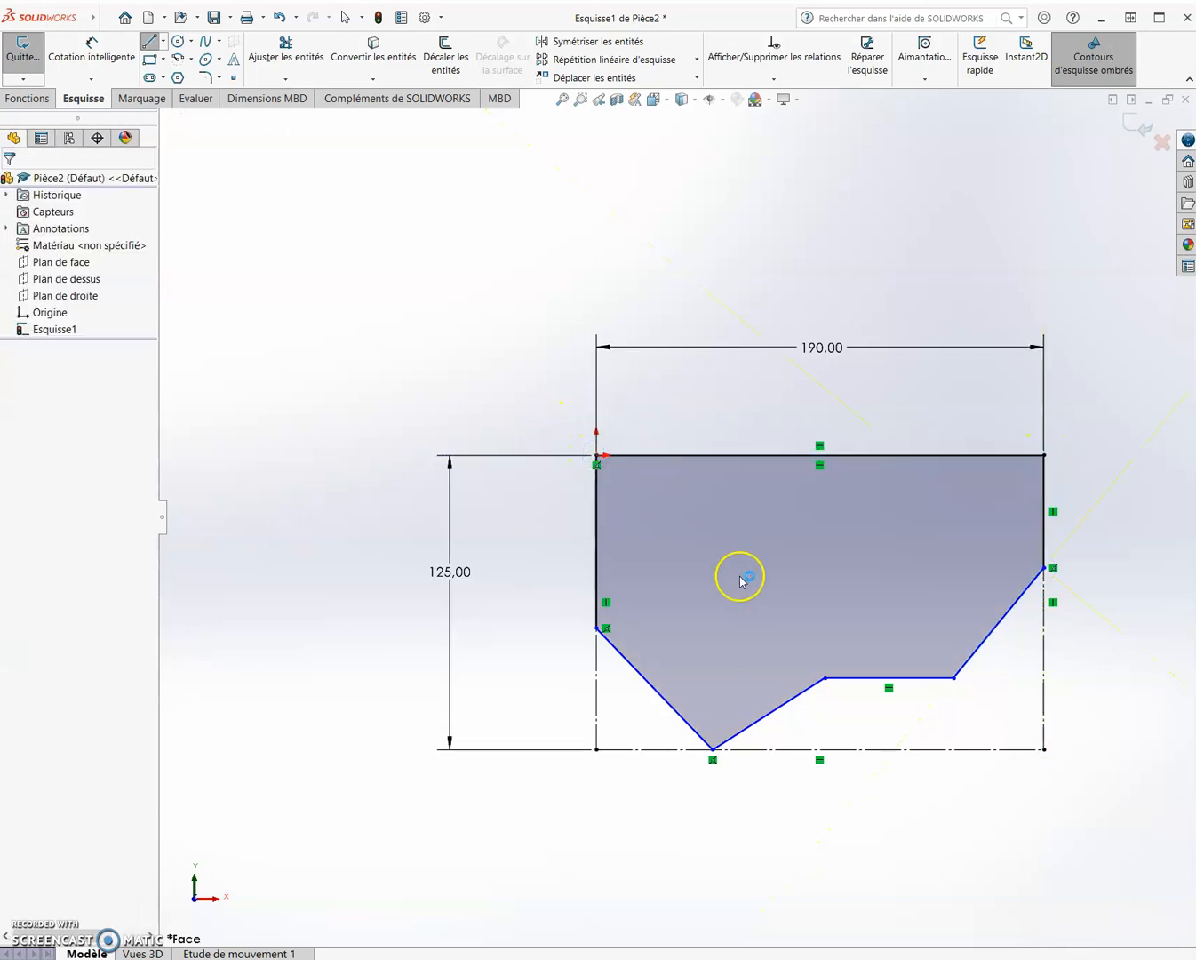
{"action": "key", "text": "Escape"}
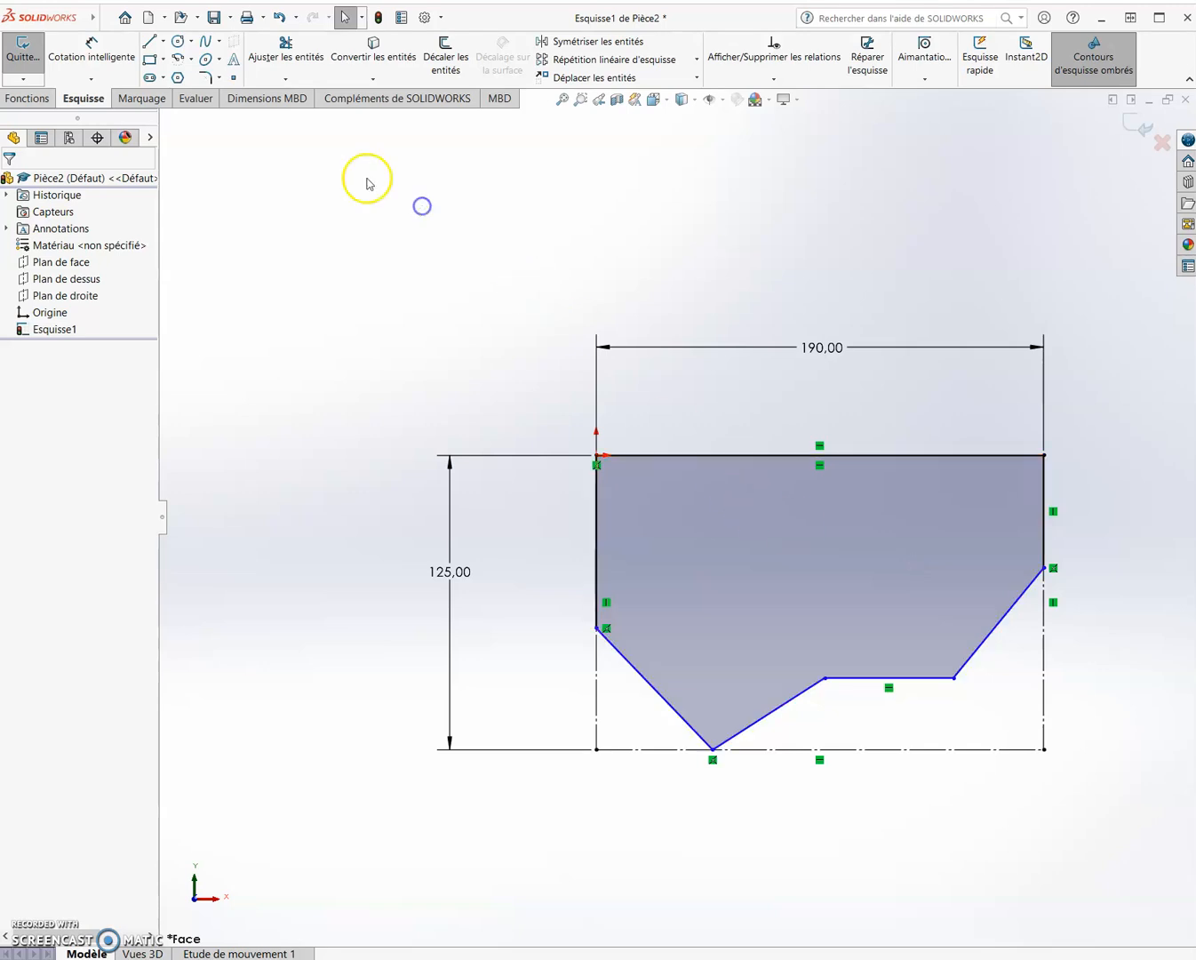
- Dimension the profile's right vertical edge as 45 mm
{"action": "left_click", "coordinate": [94, 45]}
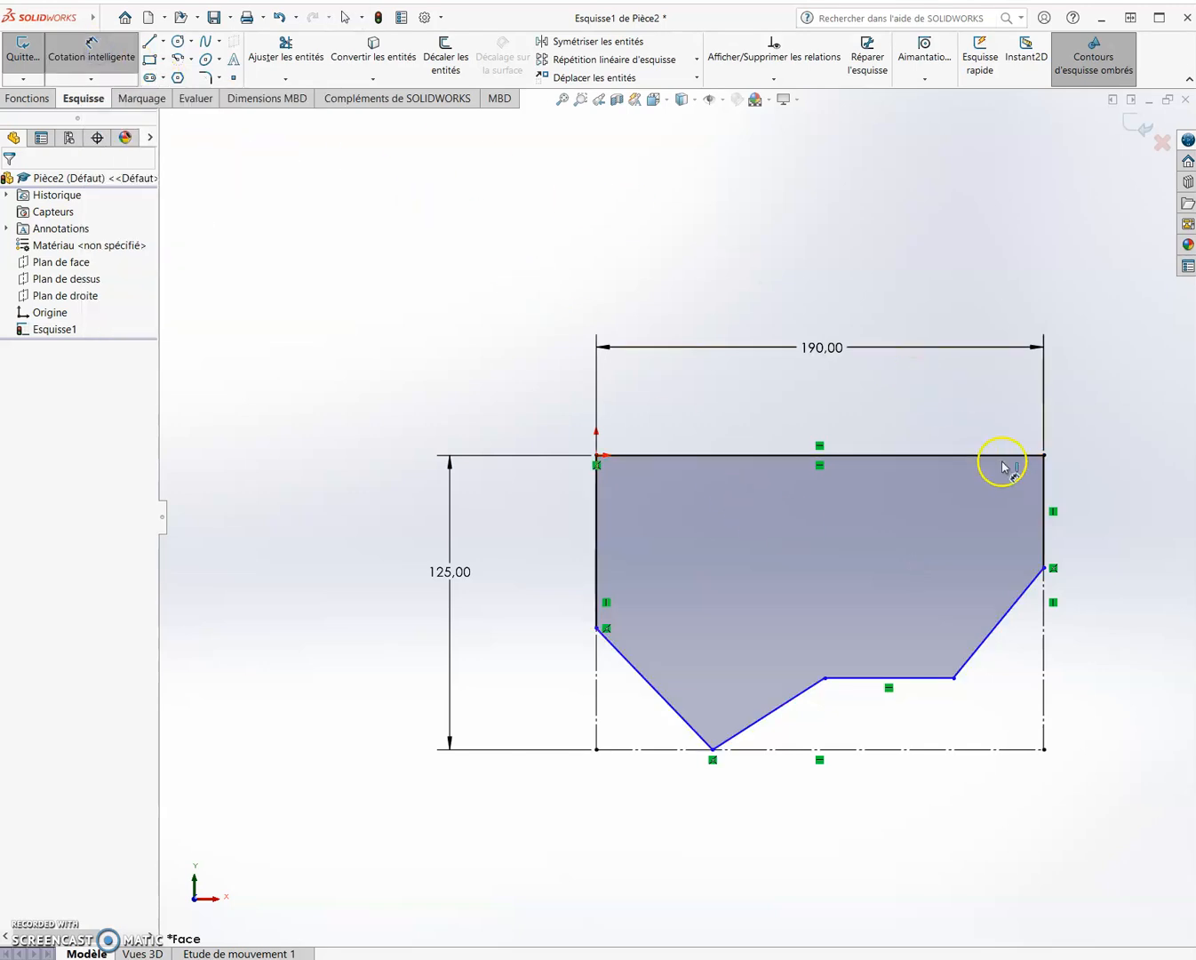
{"action": "left_click", "coordinate": [1045, 482]}
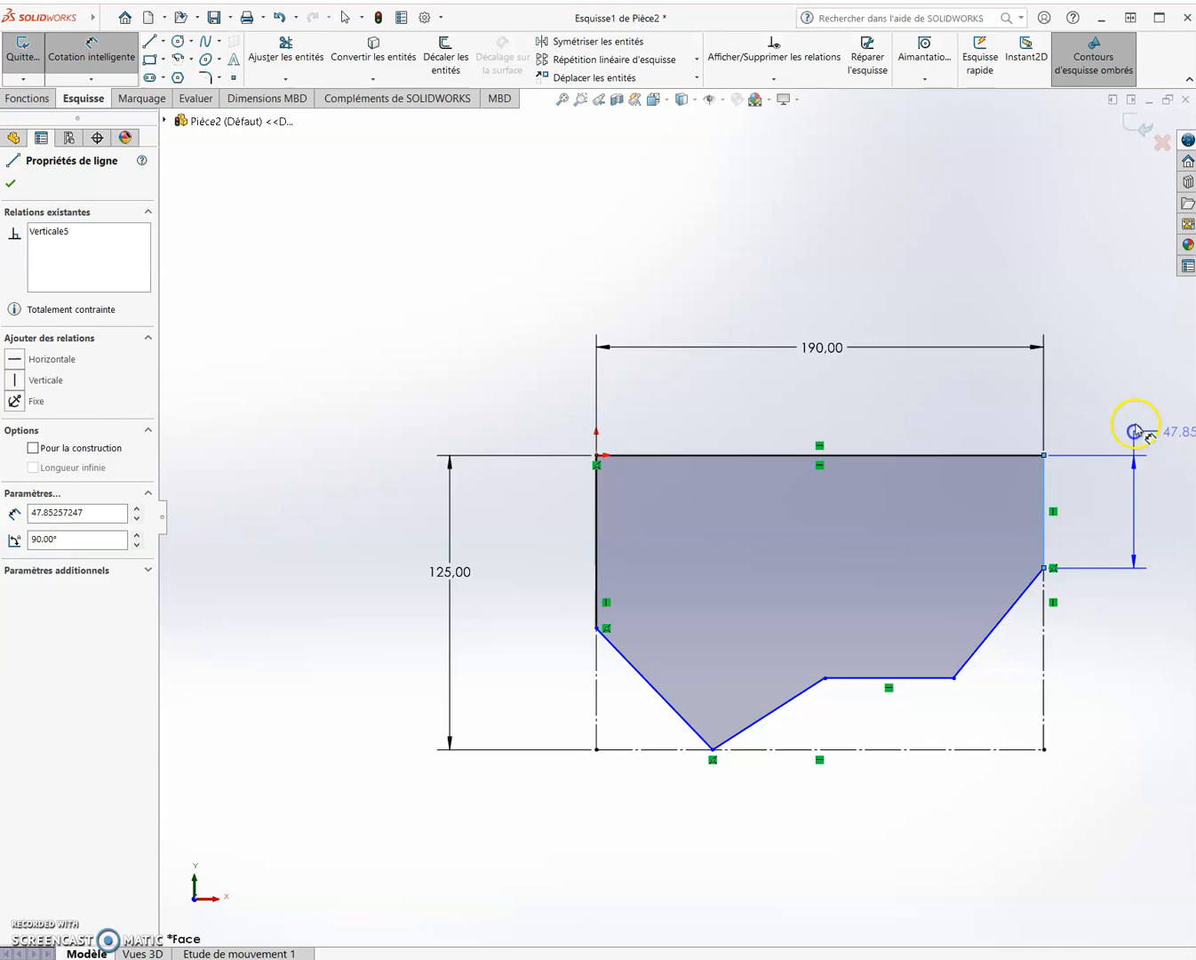
{"action": "left_click", "coordinate": [1111, 361]}
{"action": "type", "text": "45"}
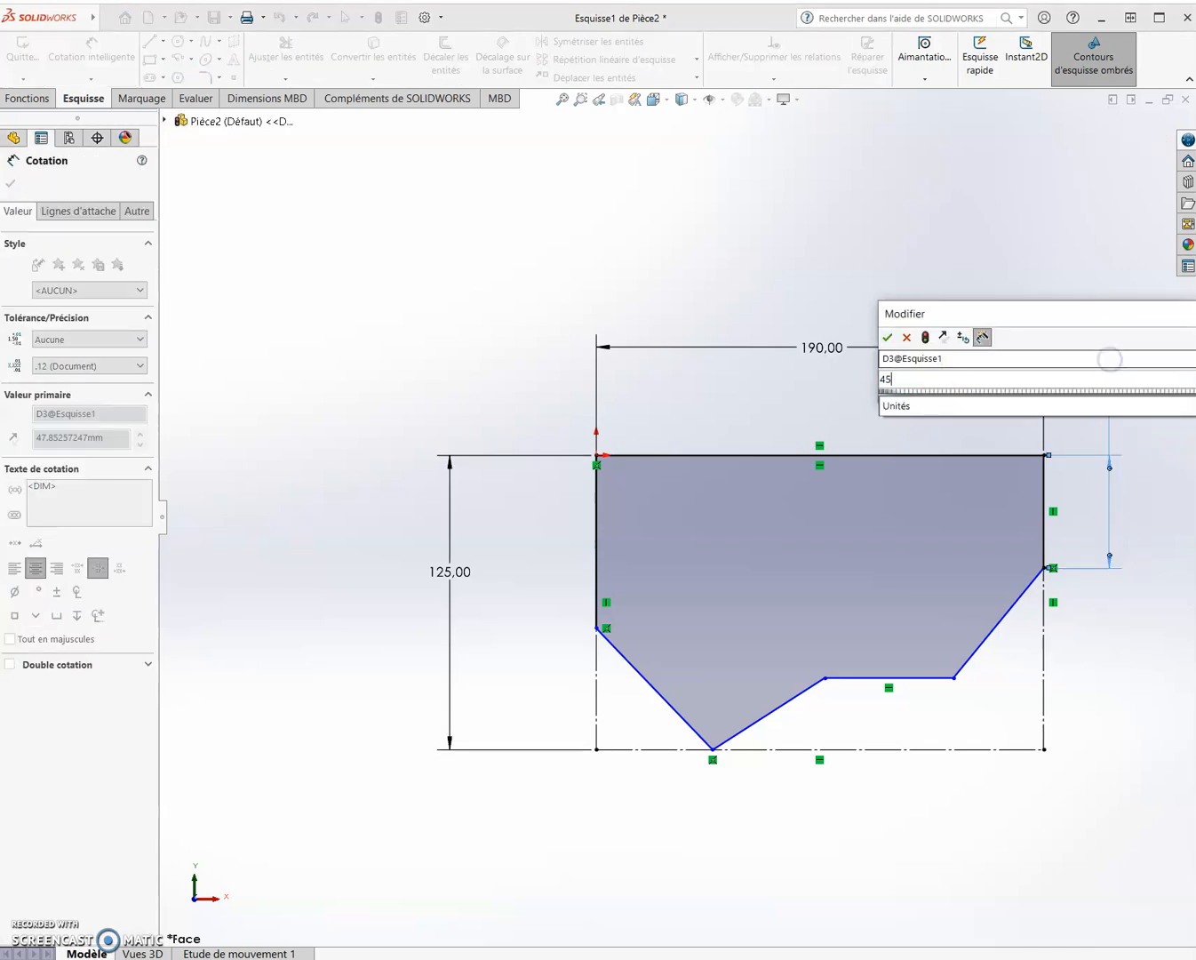
{"action": "key", "text": "Return"}
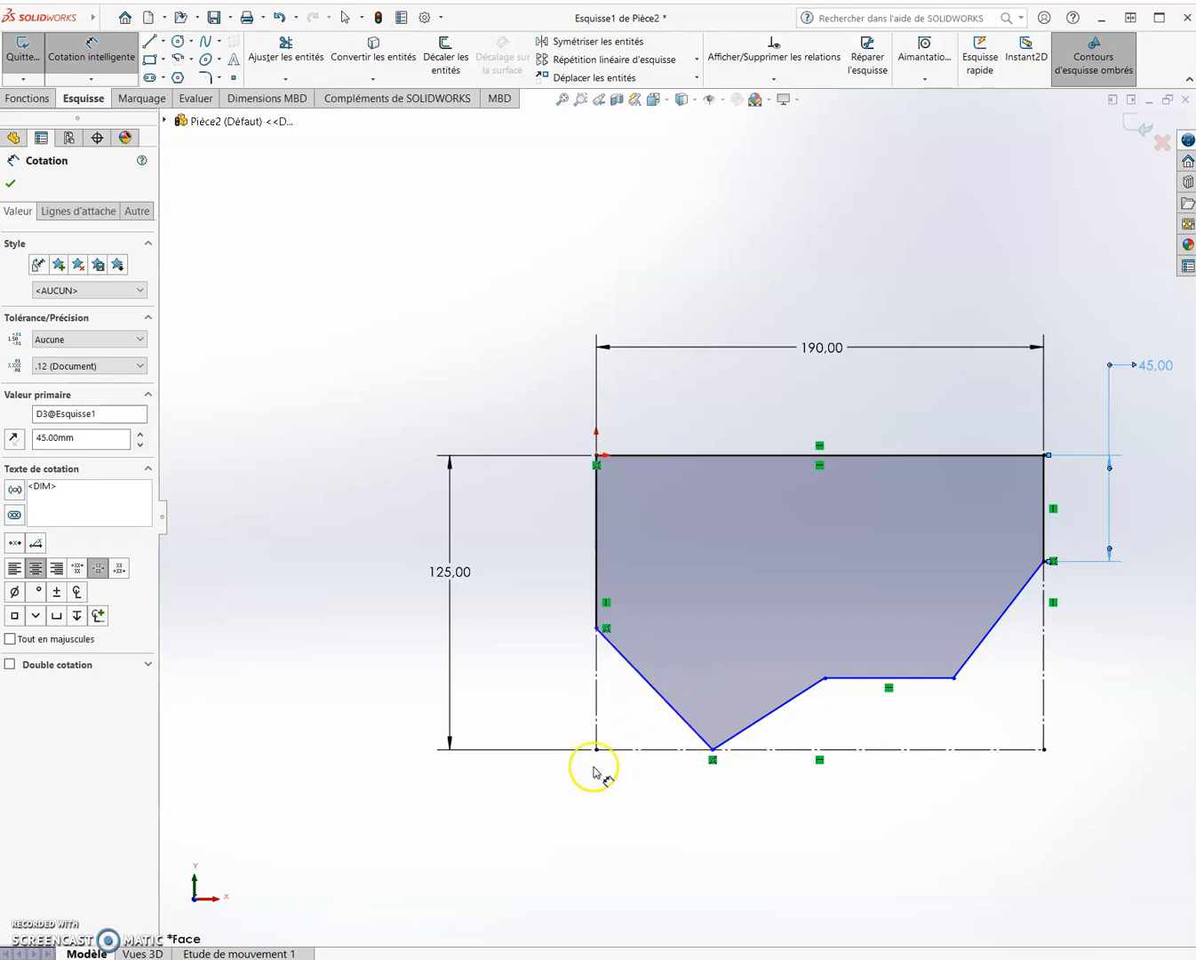
- Set the angle between the profile's lower-left slanted line and the construction rectangle's bottom edge to 60 degrees
{"action": "left_click", "coordinate": [630, 663]}
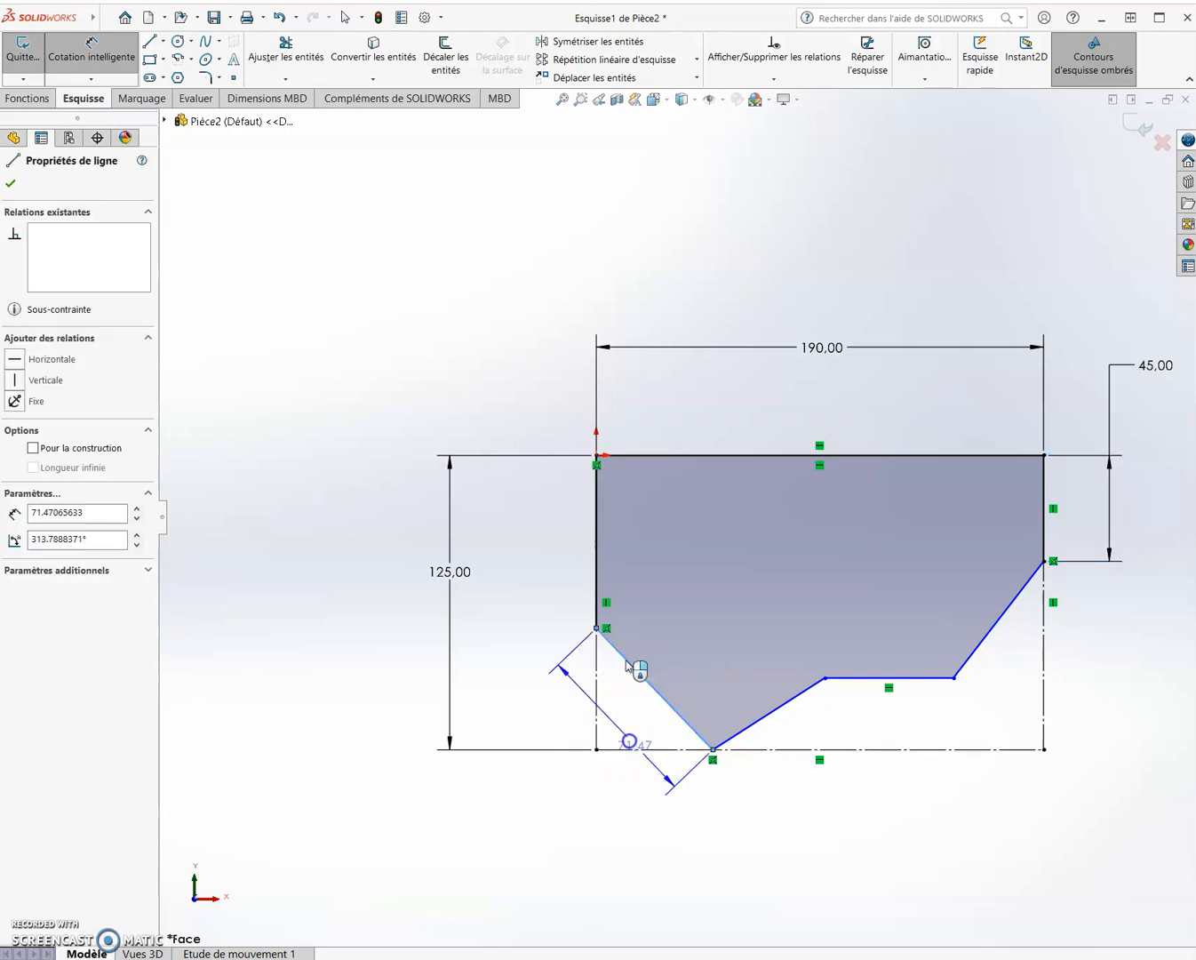
{"action": "left_click", "coordinate": [653, 749]}
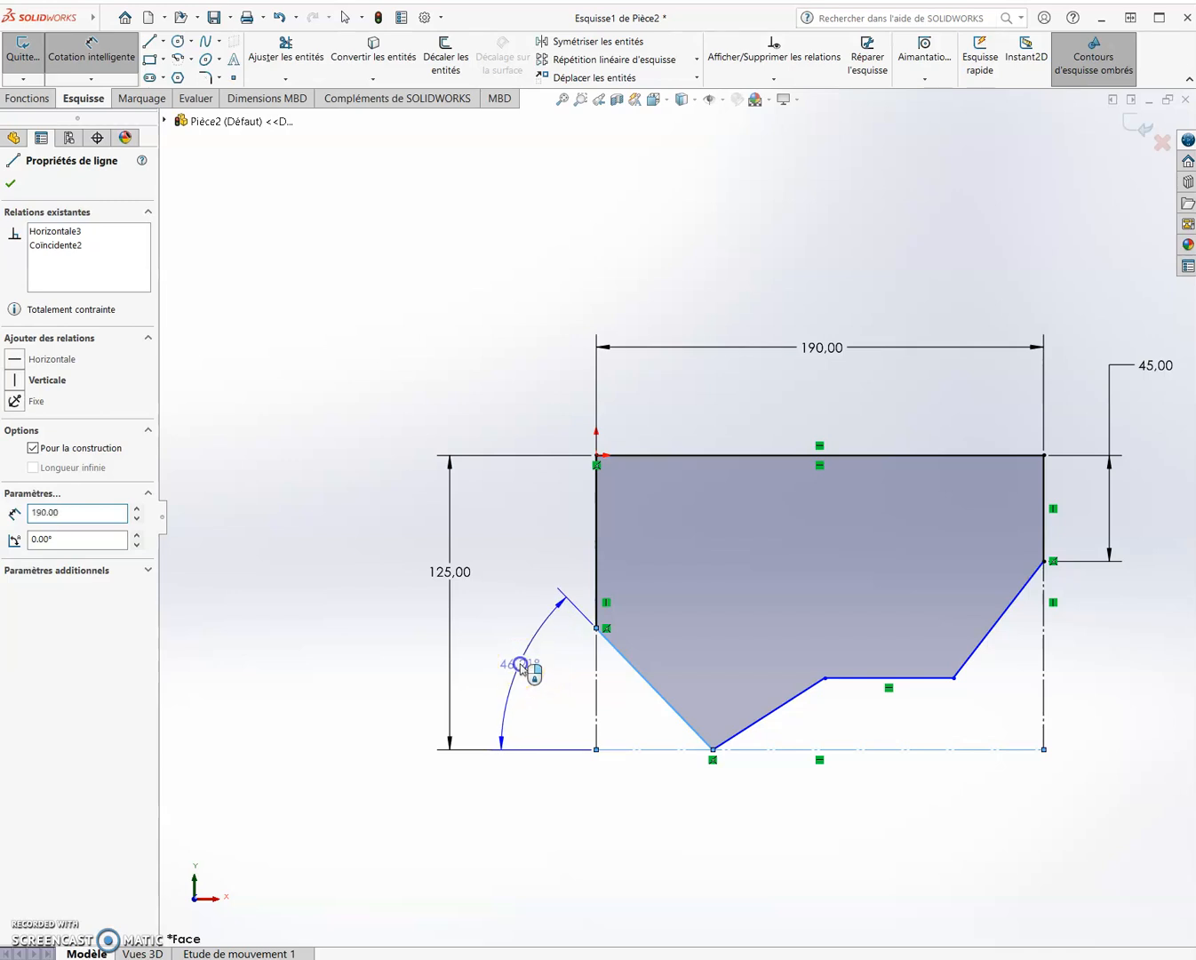
{"action": "left_click", "coordinate": [522, 664]}
{"action": "type", "text": "60"}
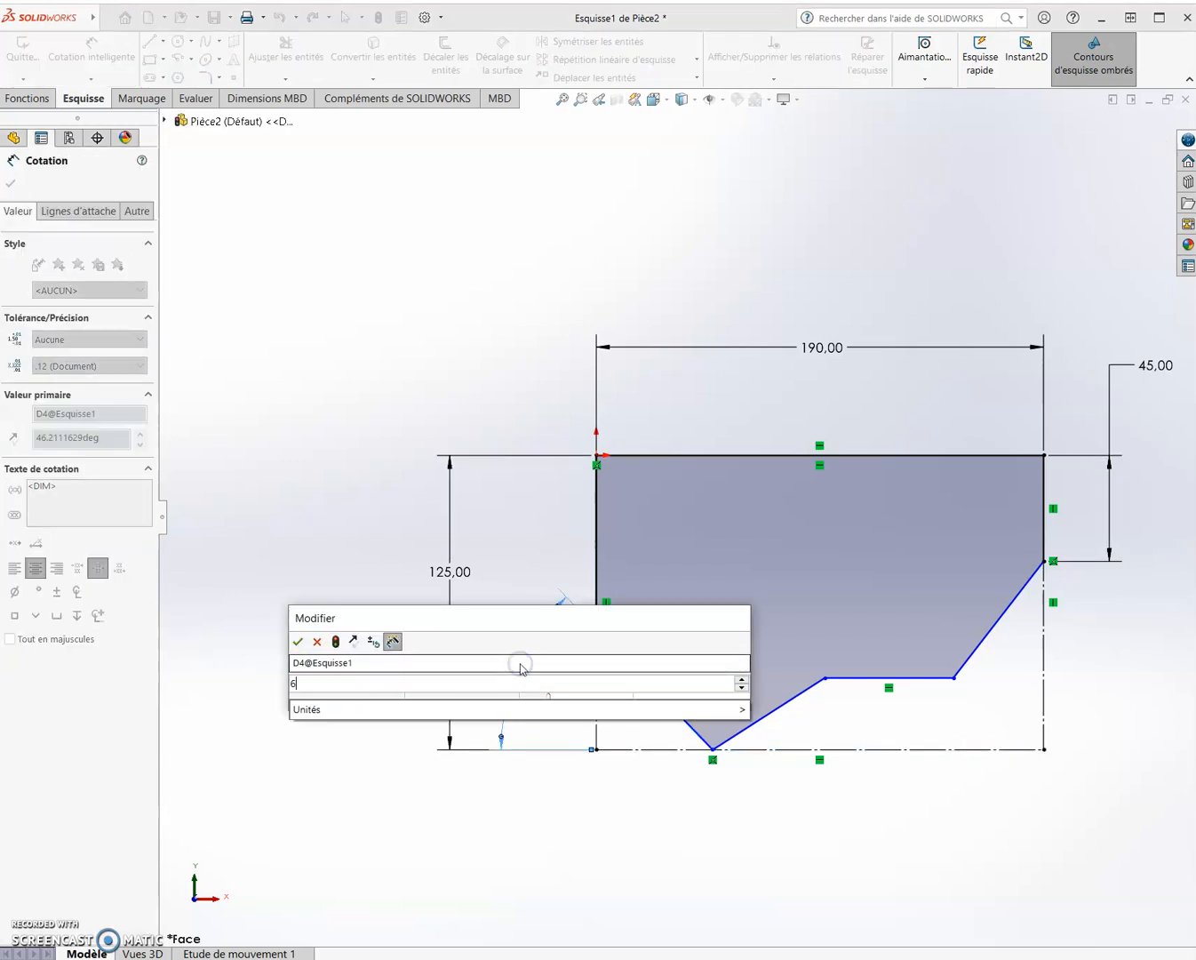
{"action": "key", "text": "Return"}
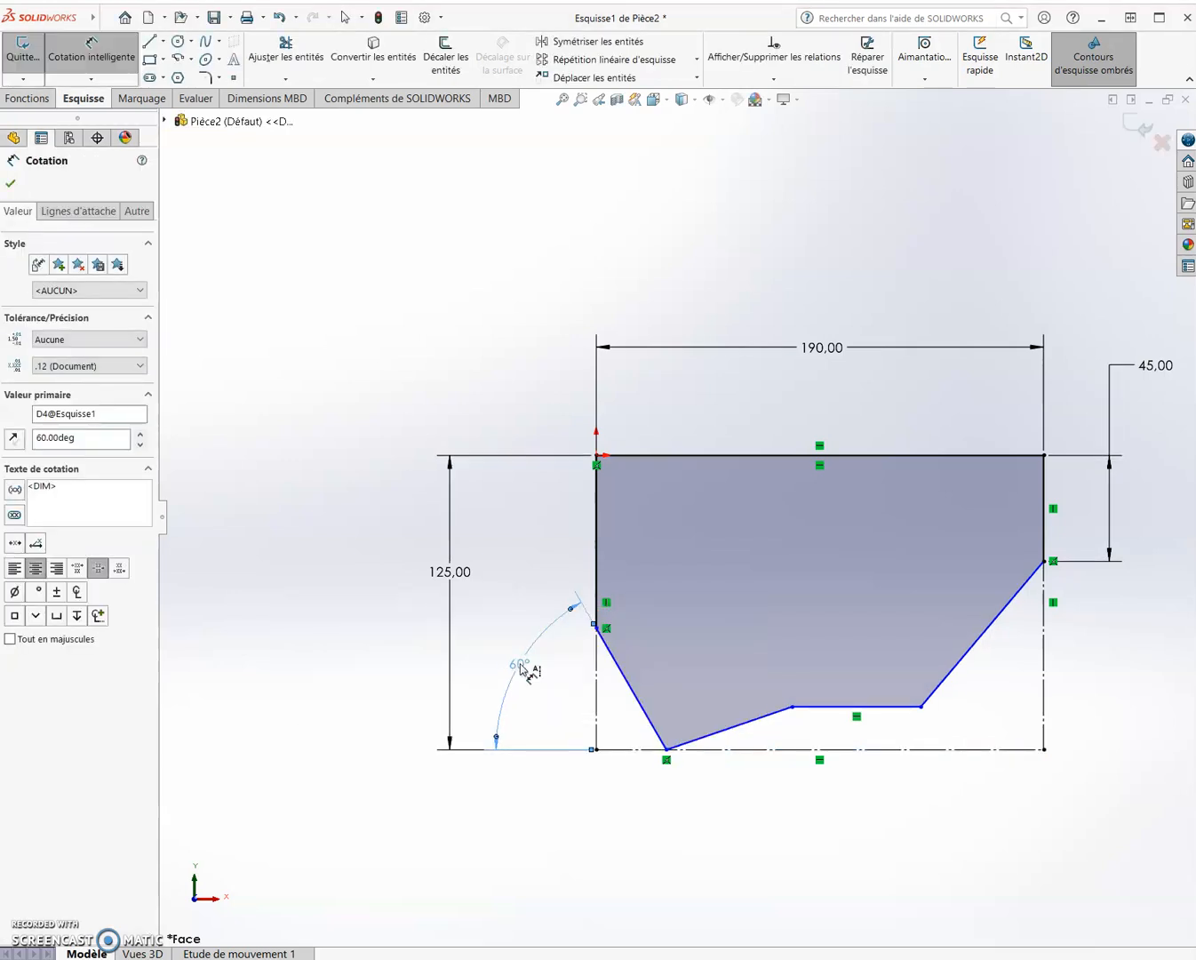
- Set the angle between the short slanted line on the profile's underside and the construction rectangle's bottom edge to 30 degrees
{"action": "left_click", "coordinate": [774, 715]}
{"action": "left_click", "coordinate": [788, 749]}
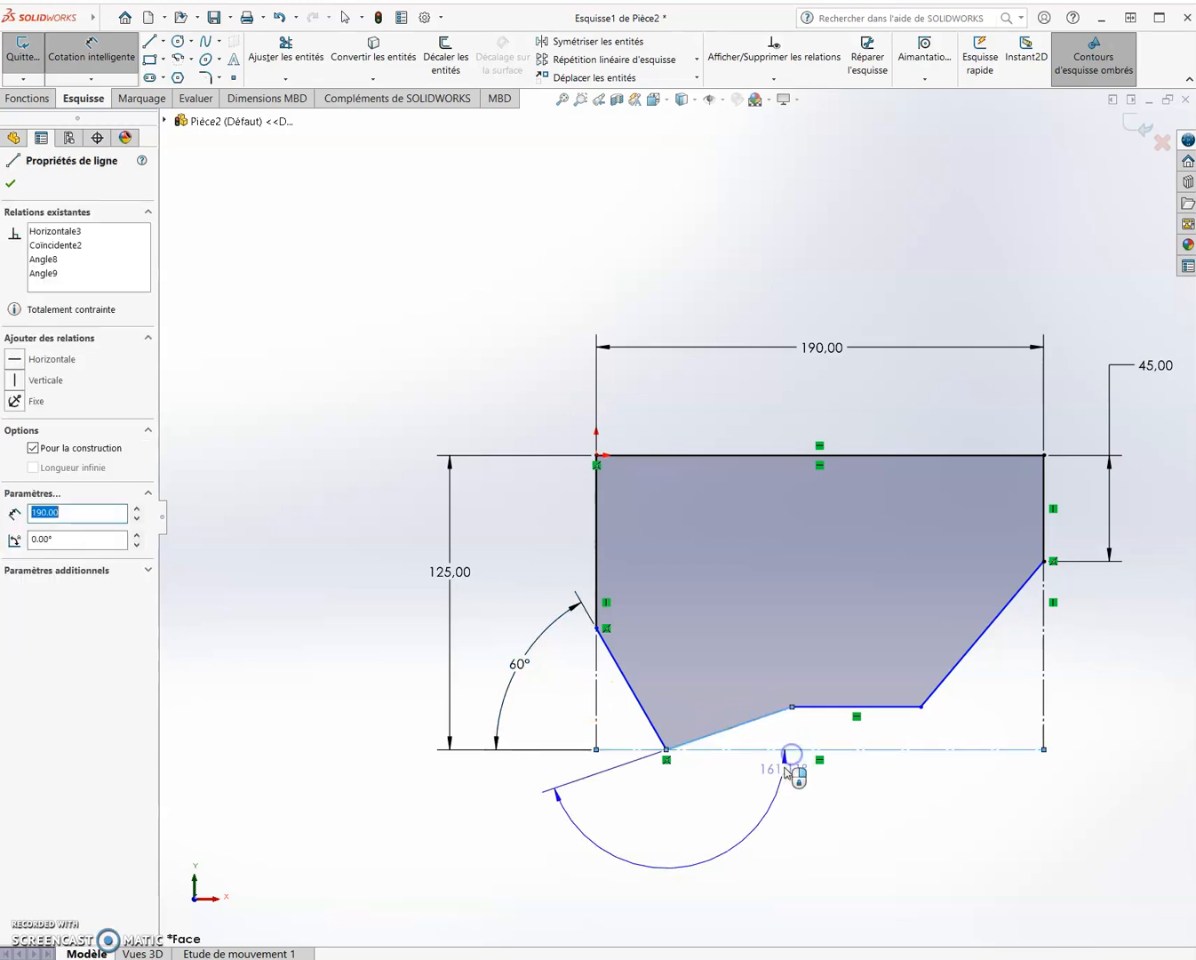
{"action": "left_click", "coordinate": [825, 726]}
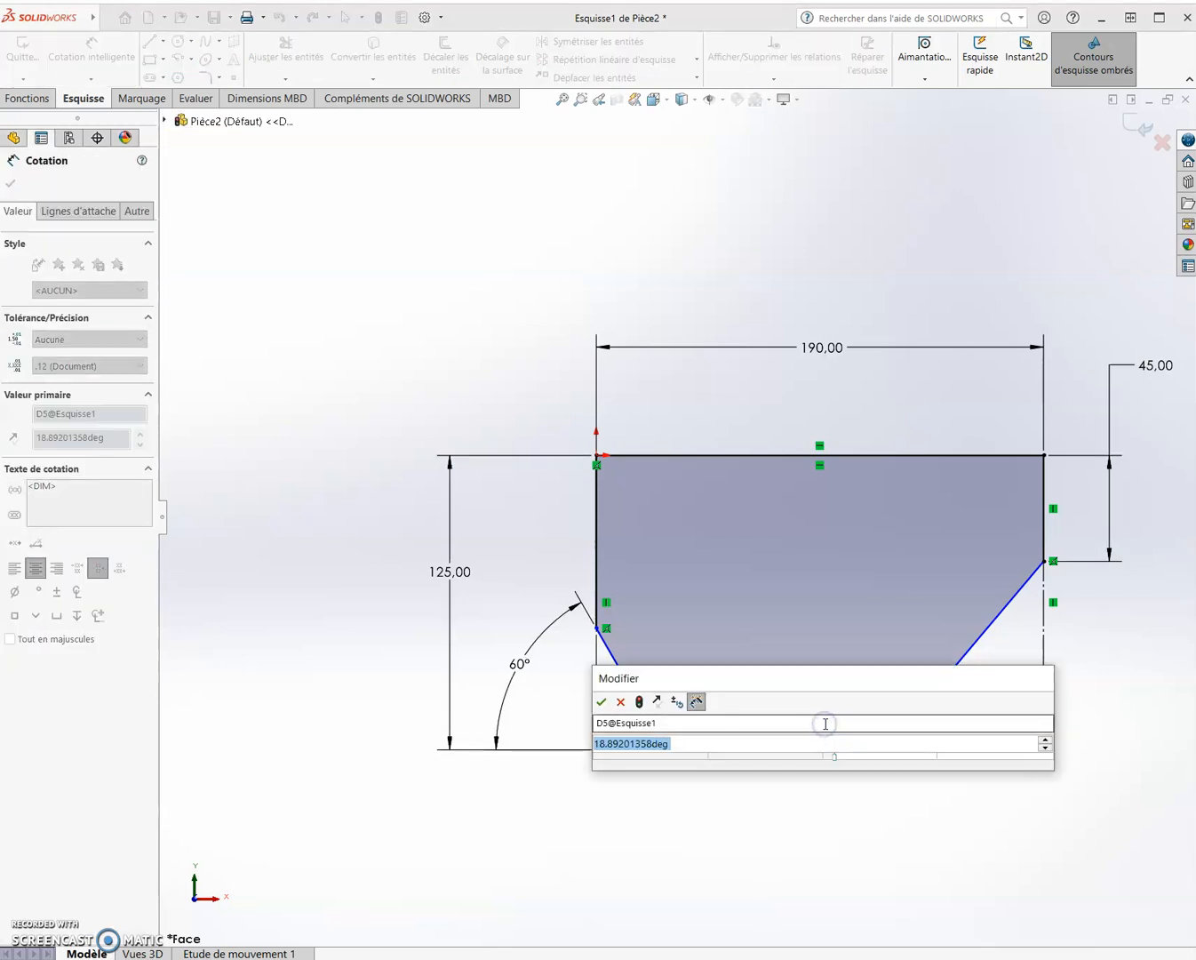
{"action": "type", "text": "30"}
{"action": "key", "text": "Return"}
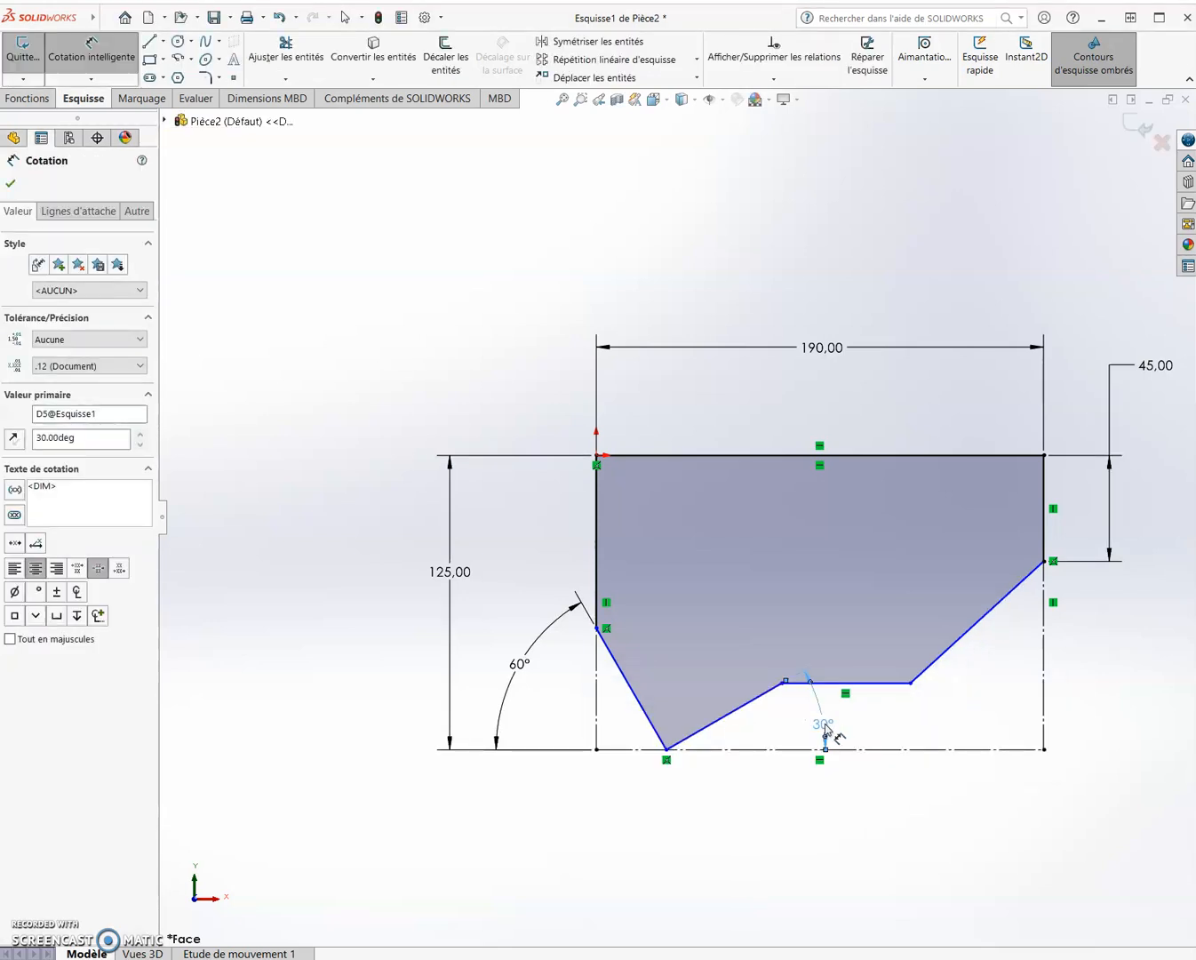
- Set the angle between the profile's lower-right slanted line and the construction rectangle's bottom edge to 45 degrees
{"action": "left_click", "coordinate": [1019, 594]}
{"action": "left_click", "coordinate": [1016, 747]}
{"action": "left_click", "coordinate": [1092, 684]}
{"action": "type", "text": "45"}
{"action": "key", "text": "Return"}
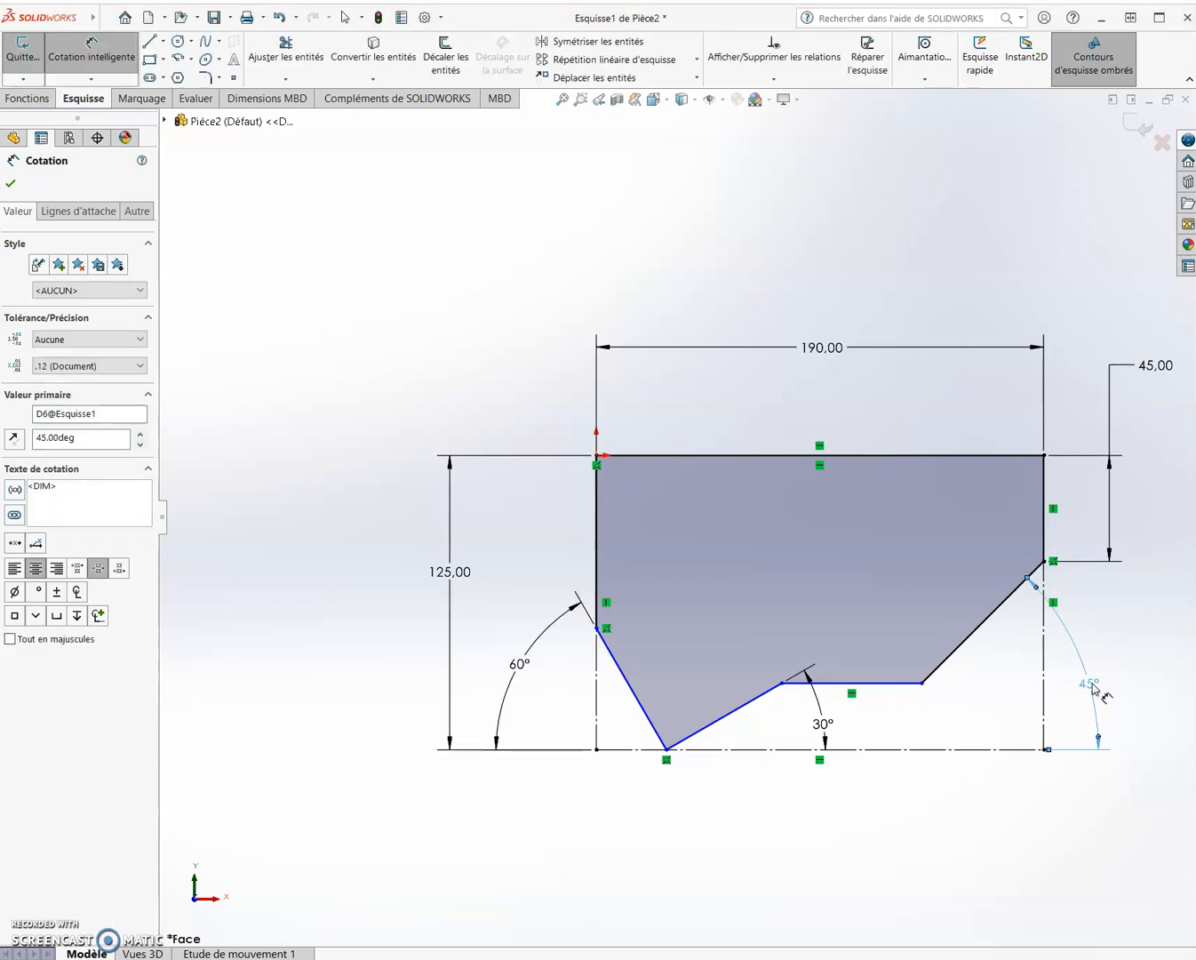
- Dimension the vertical distance between the profile's top edge and its lower horizontal segment as 95 mm
{"action": "left_click", "coordinate": [983, 469]}
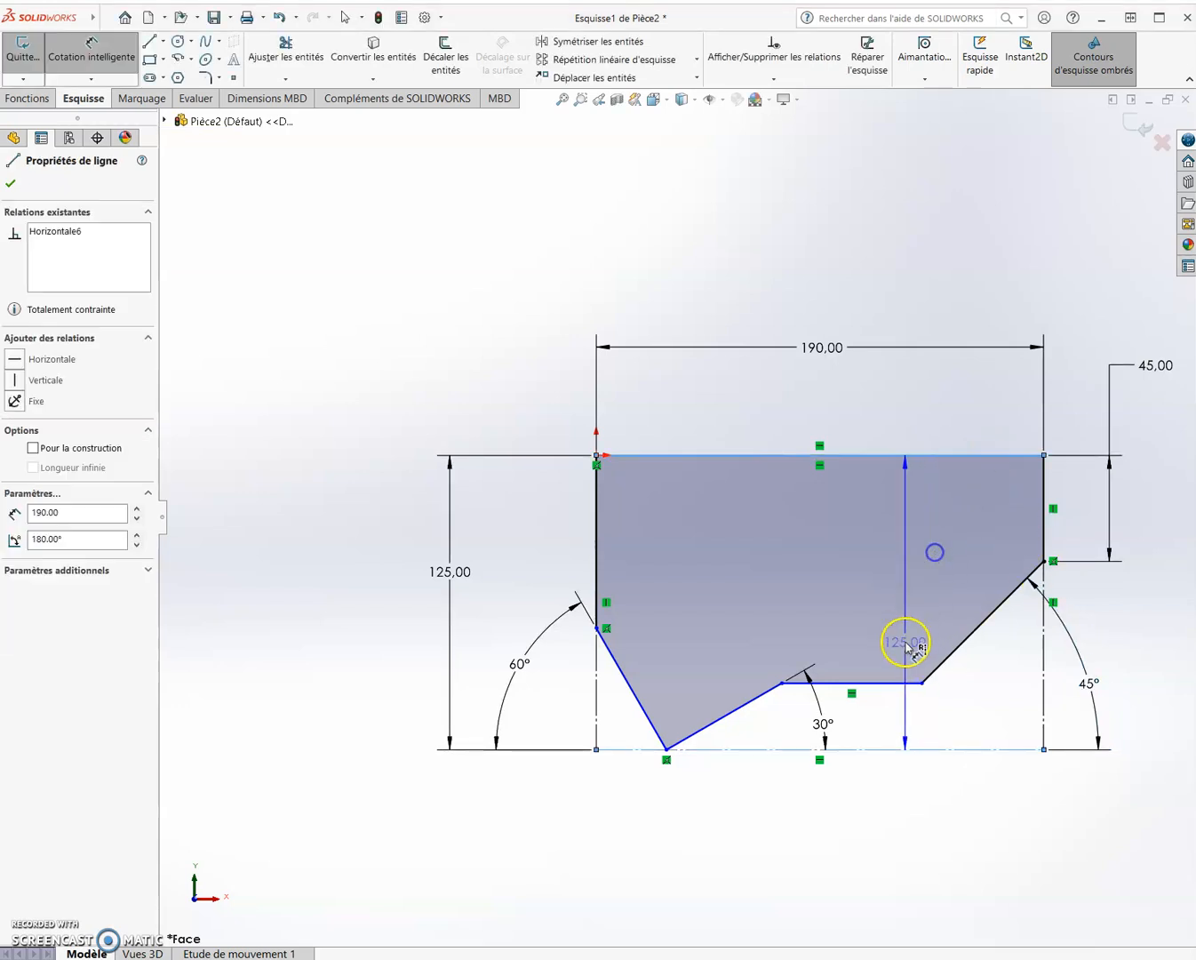
{"action": "left_click", "coordinate": [898, 682]}
{"action": "left_click", "coordinate": [1161, 560]}
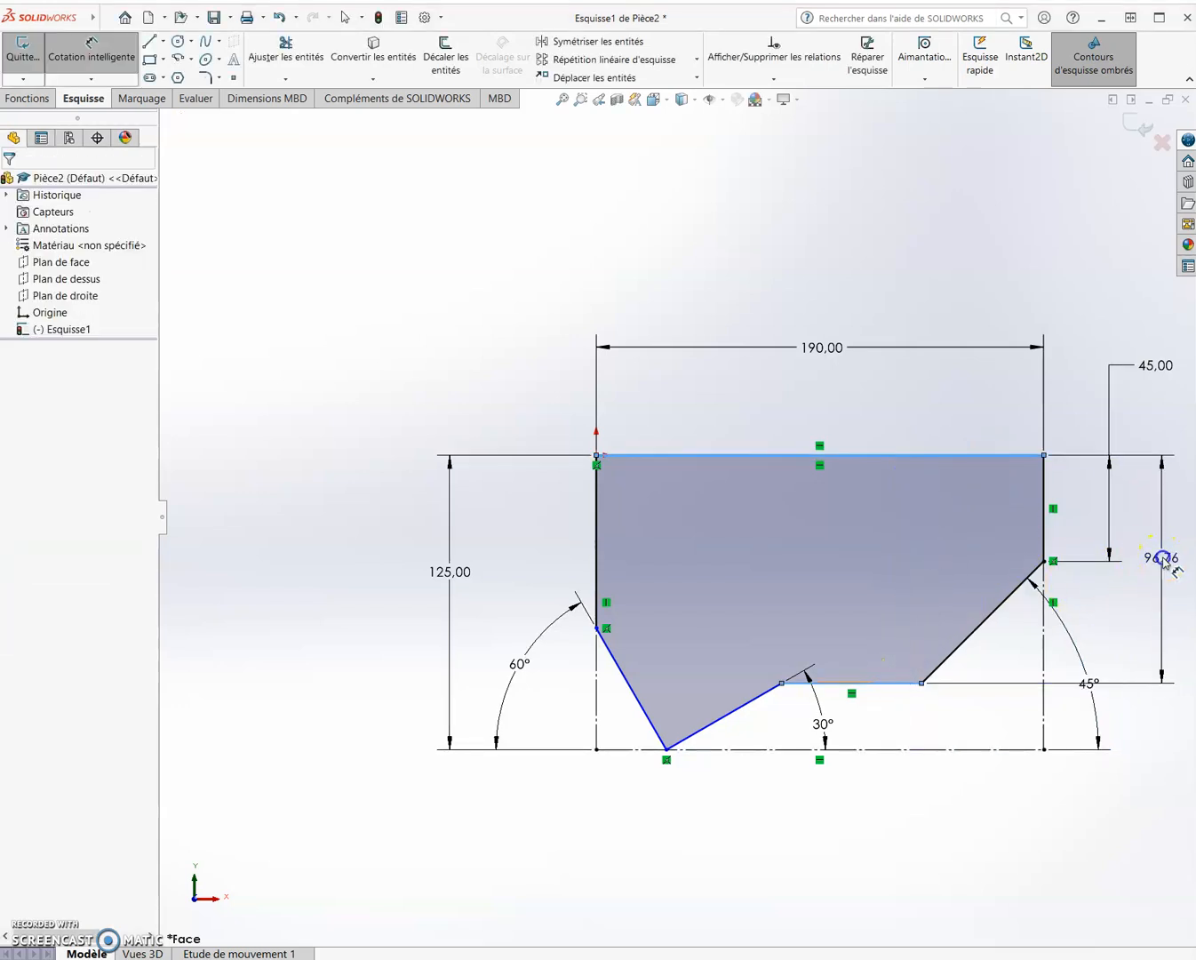
{"action": "type", "text": "95"}
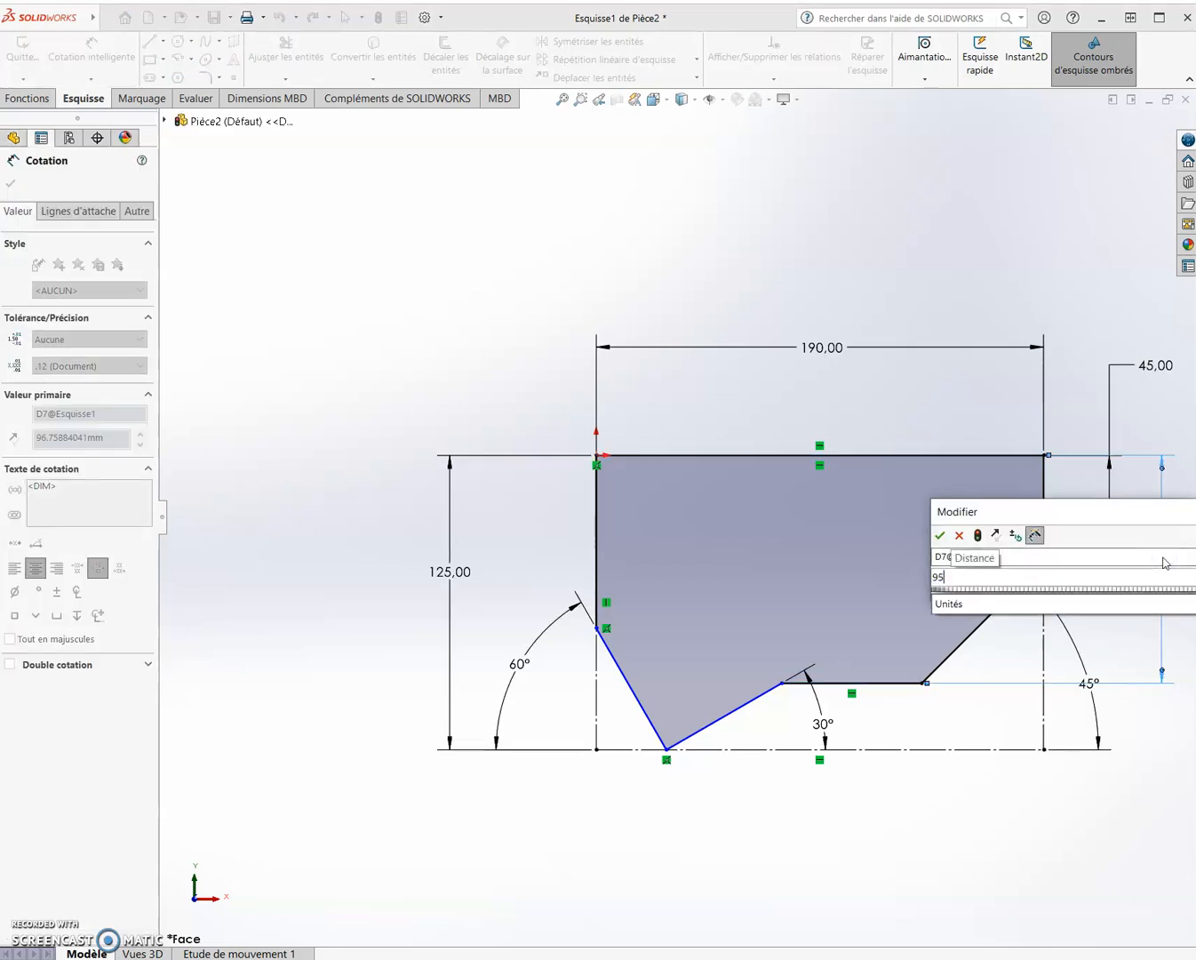
{"action": "key", "text": "Return"}
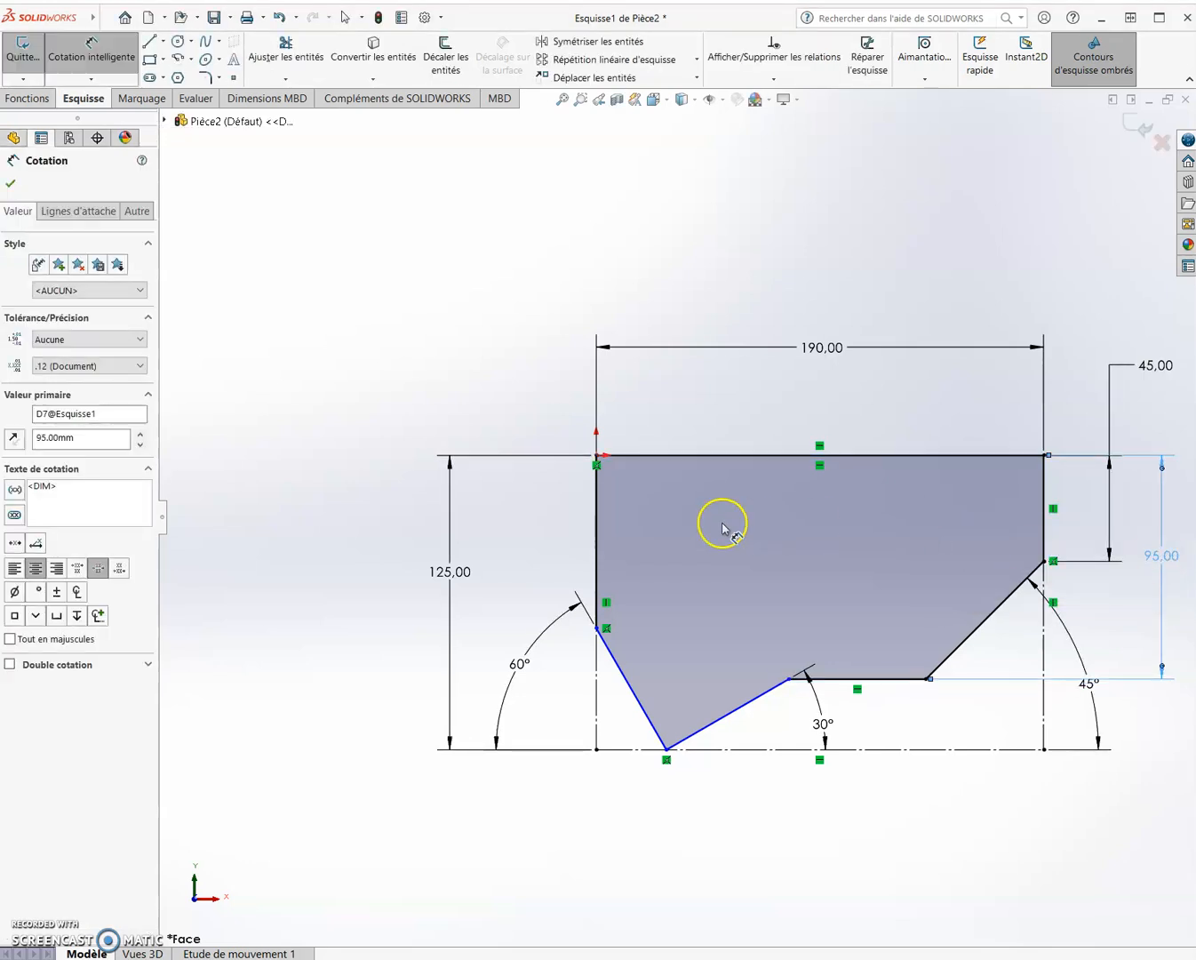
- Dimension the profile's left vertical edge as 60 mm and finish dimensioning
{"action": "left_click", "coordinate": [604, 525]}
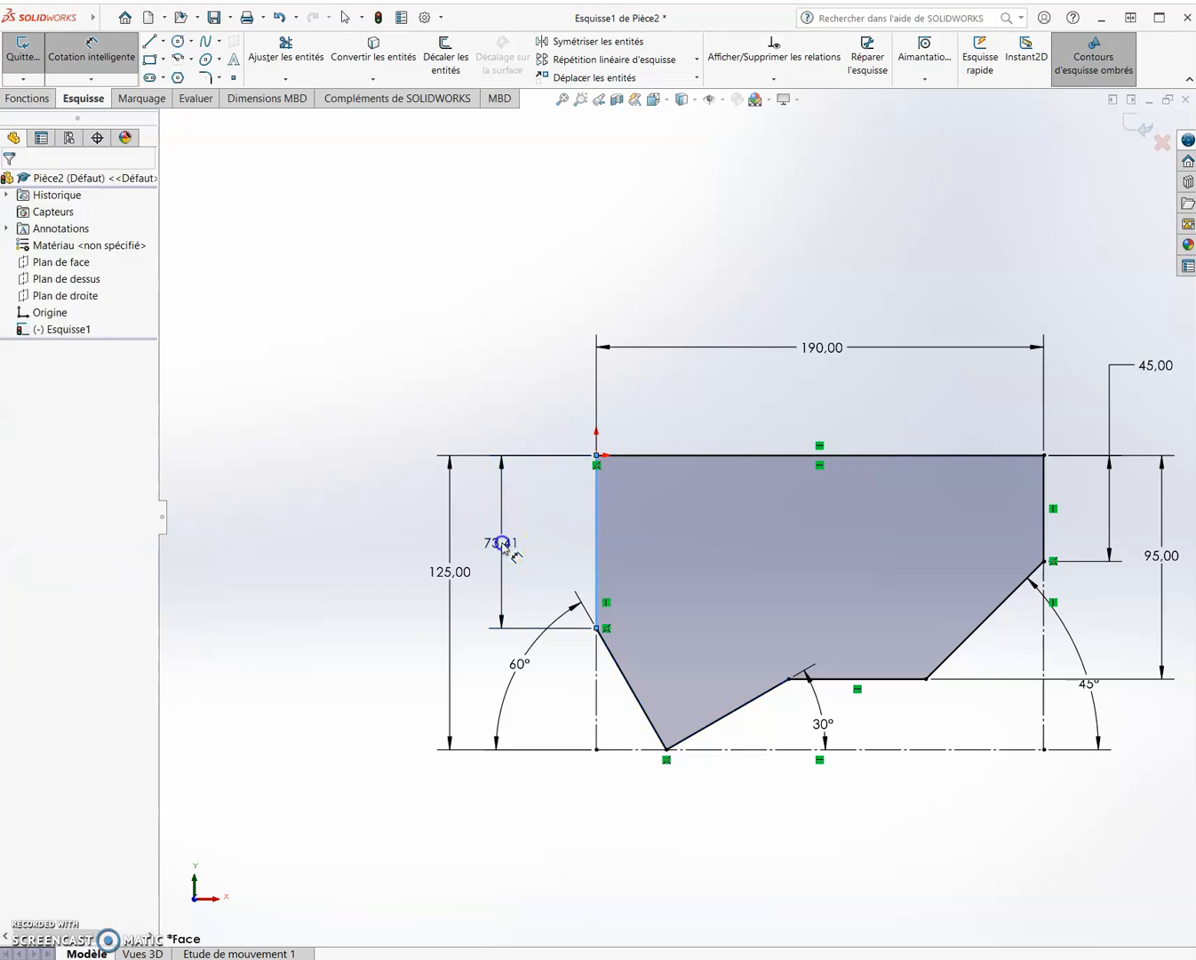
{"action": "left_click", "coordinate": [504, 546]}
{"action": "type", "text": "60"}
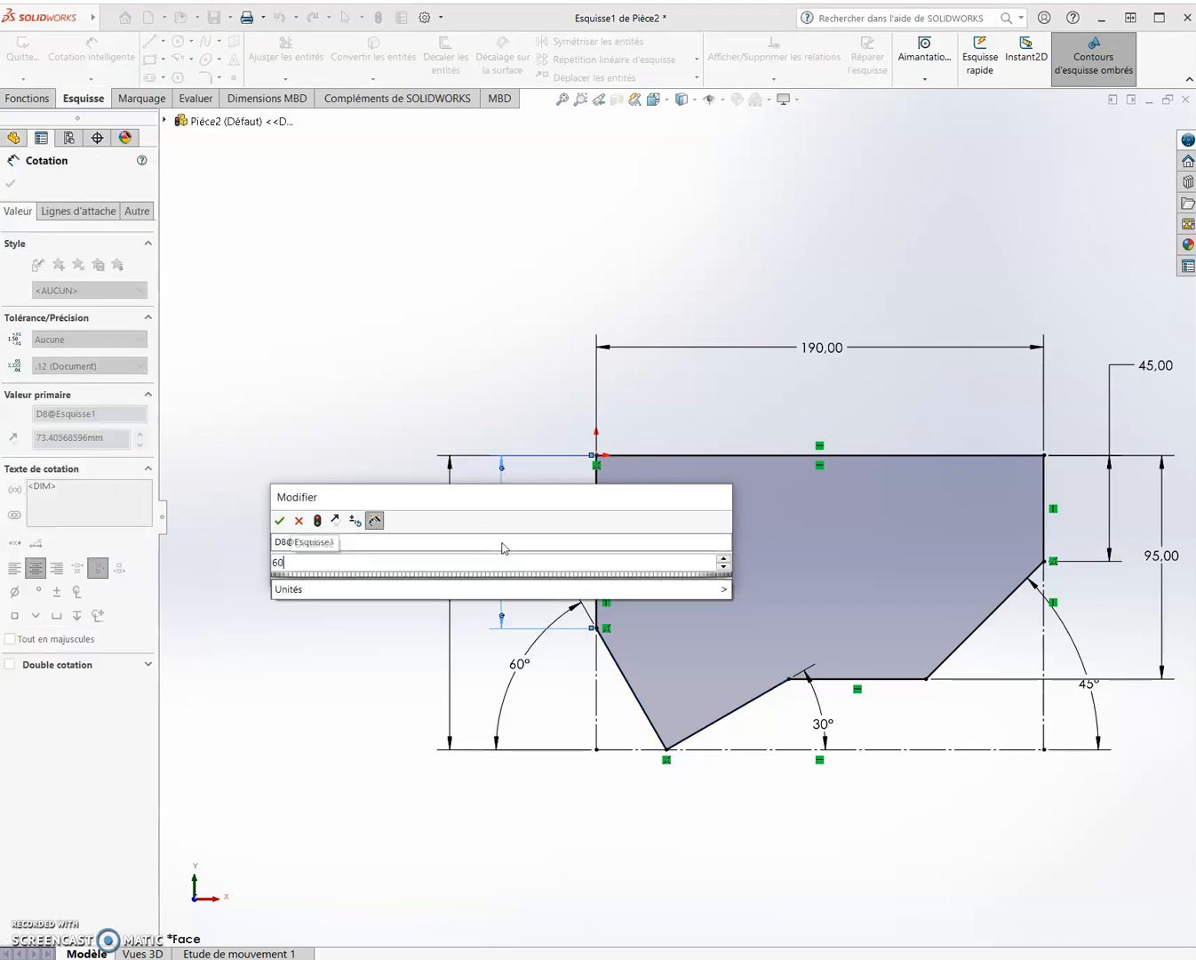
{"action": "key", "text": "Return"}
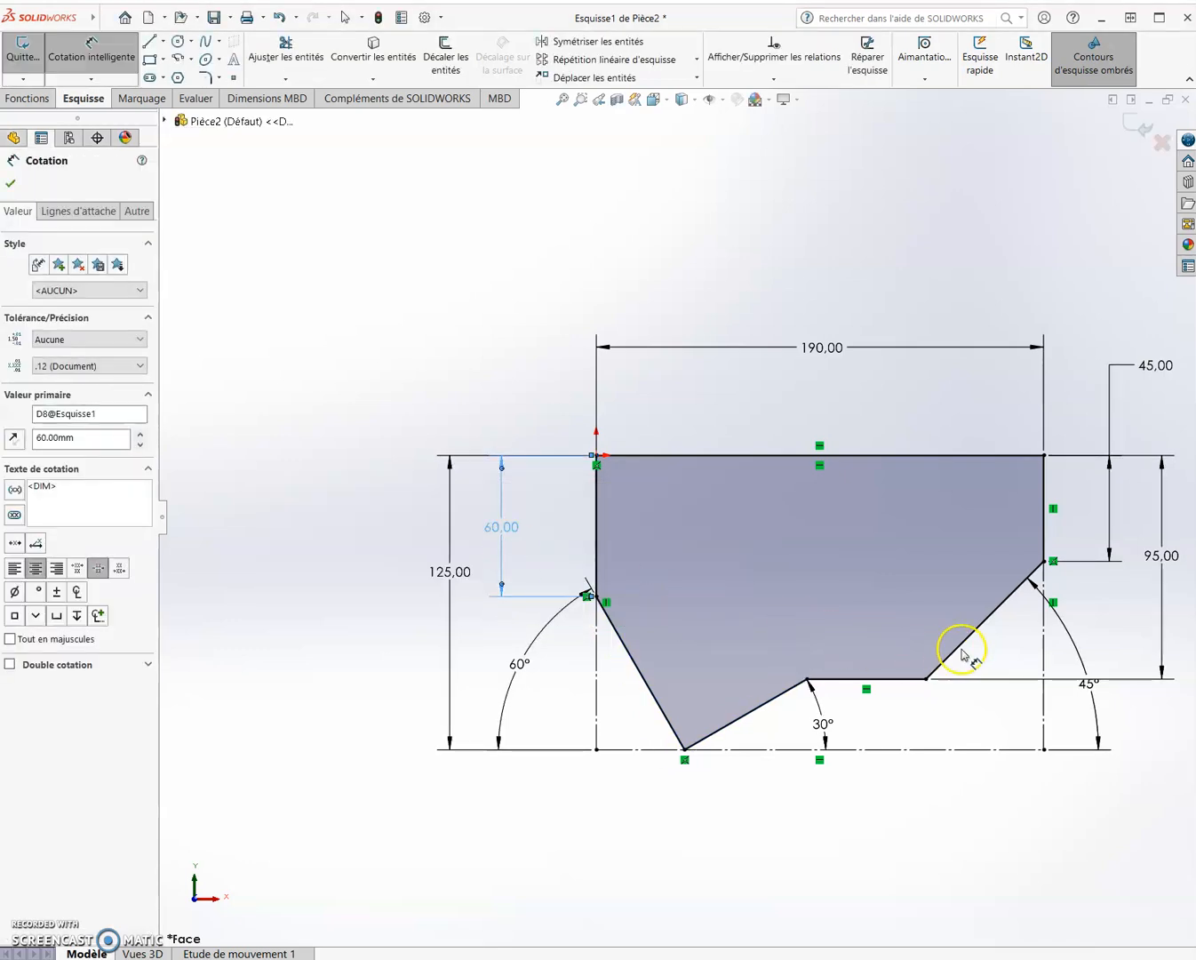
{"action": "key", "text": "Escape"}
- Move the 45° angle dimension inside the construction rectangle and exit the sketch
{"action": "key", "text": "f"}
{"action": "left_click_drag", "start_coordinate": [1020, 658], "coordinate": [945, 682]}
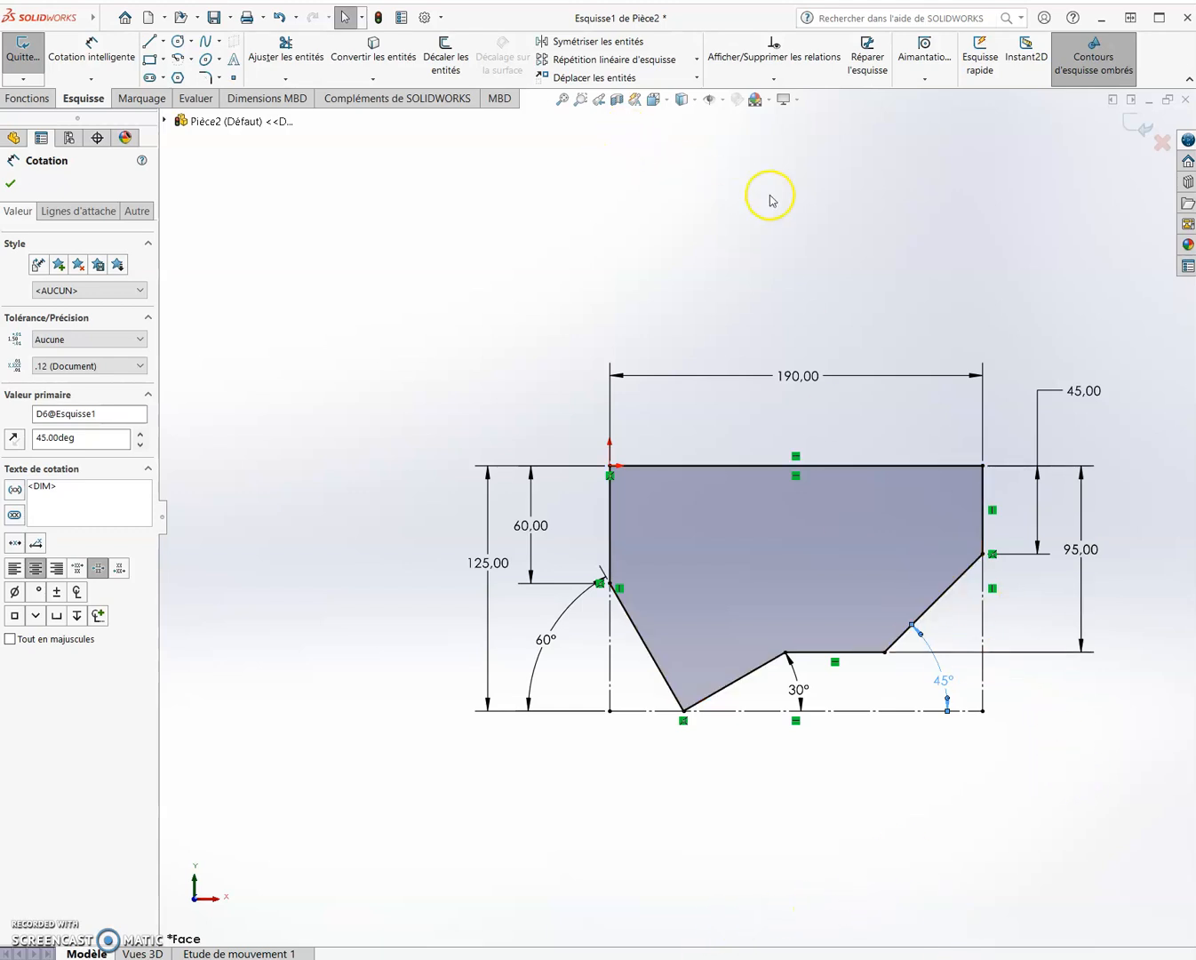
{"action": "left_click", "coordinate": [1130, 126]}
{"action": "left_click", "coordinate": [831, 363]}
- Extrude the sketch's closed profile contour as a blind boss 71 mm deep and show the solid in isometric view
{"action": "mouse_move", "coordinate": [982, 338]}
{"action": "middle_mouse_down"}
{"action": "mouse_move", "coordinate": [903, 365]}
{"action": "mouse_move", "coordinate": [919, 404]}
{"action": "middle_mouse_up"}
{"action": "scroll", "coordinate": [1061, 564], "scroll_direction": "down", "scroll_amount": 2}
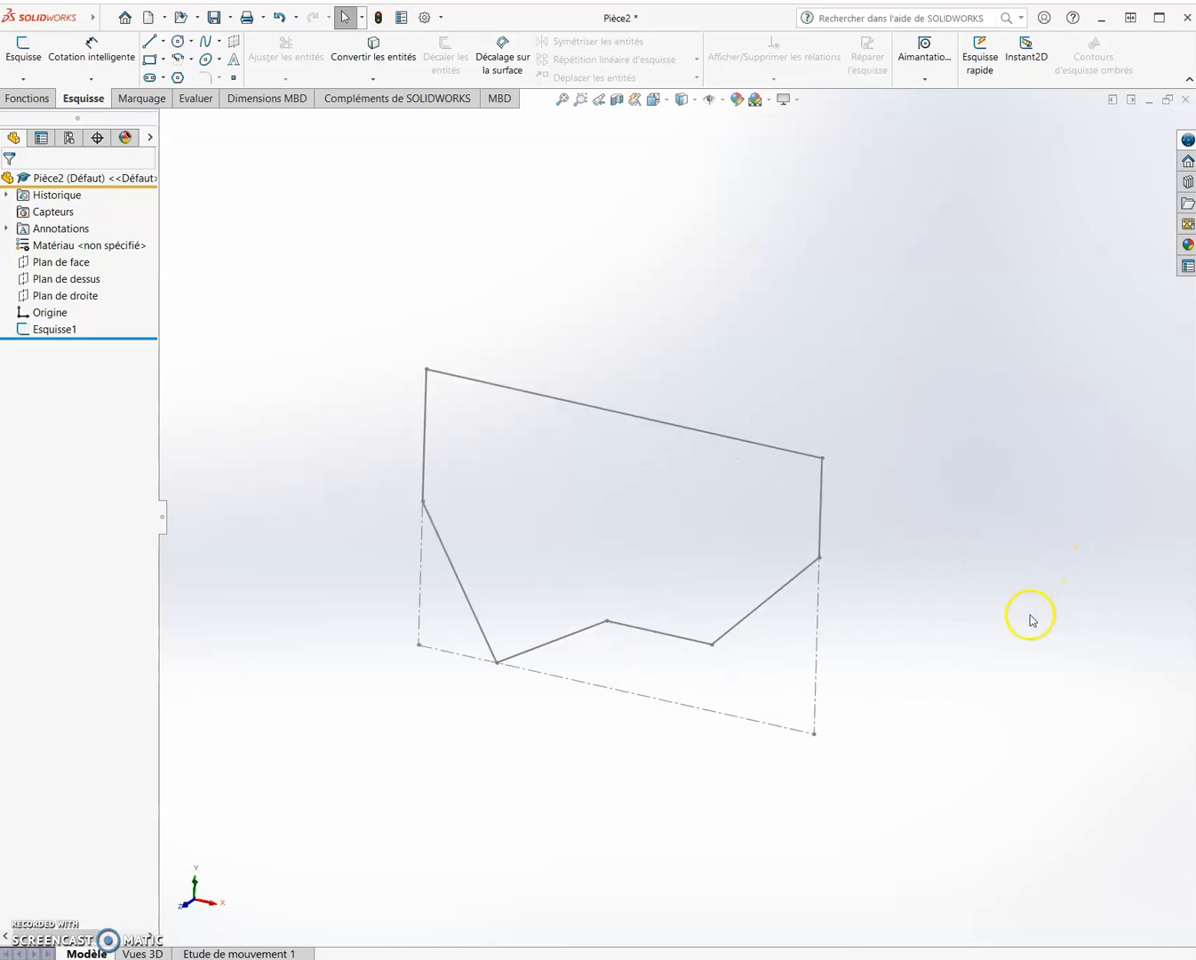
{"action": "left_click", "coordinate": [27, 98]}
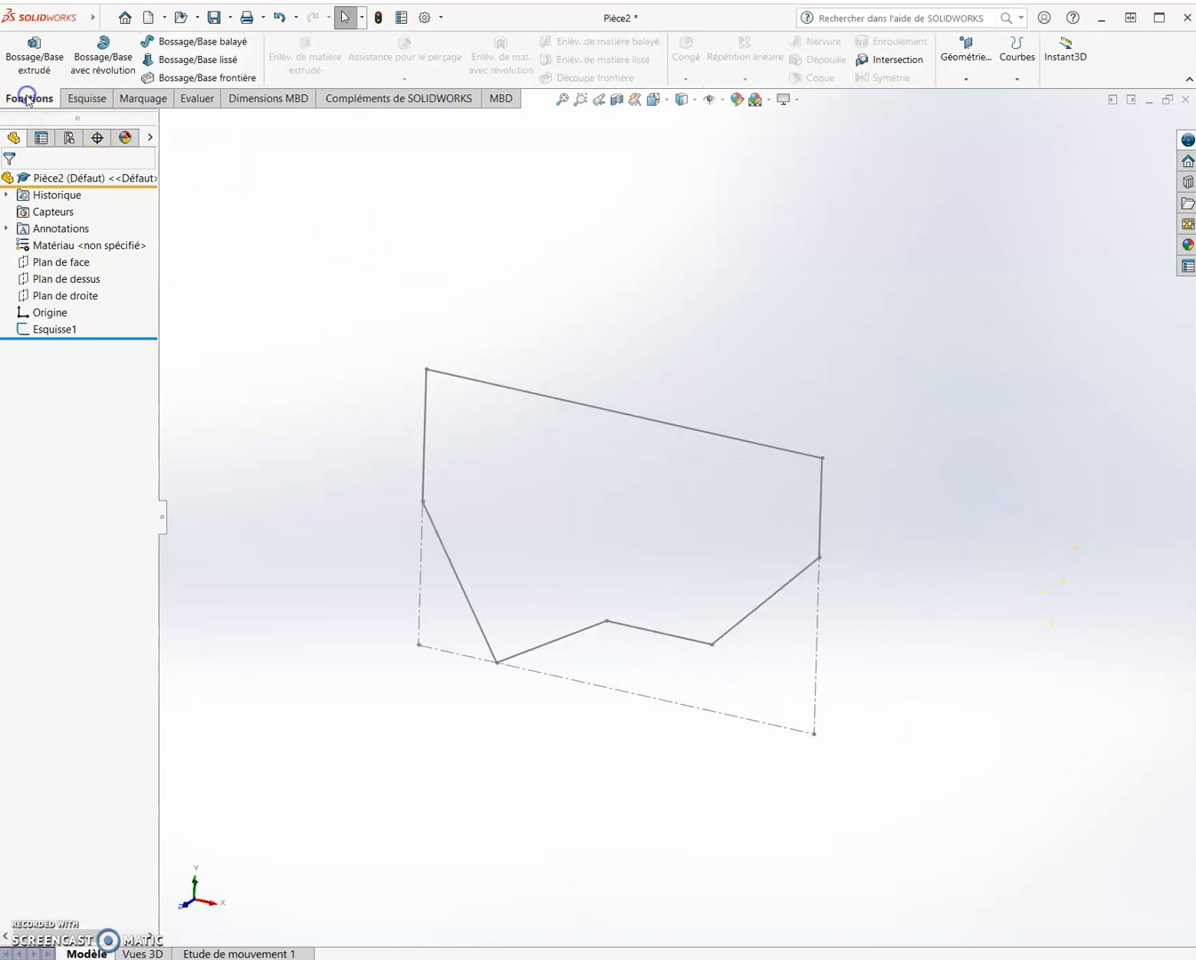
{"action": "left_click", "coordinate": [31, 60]}
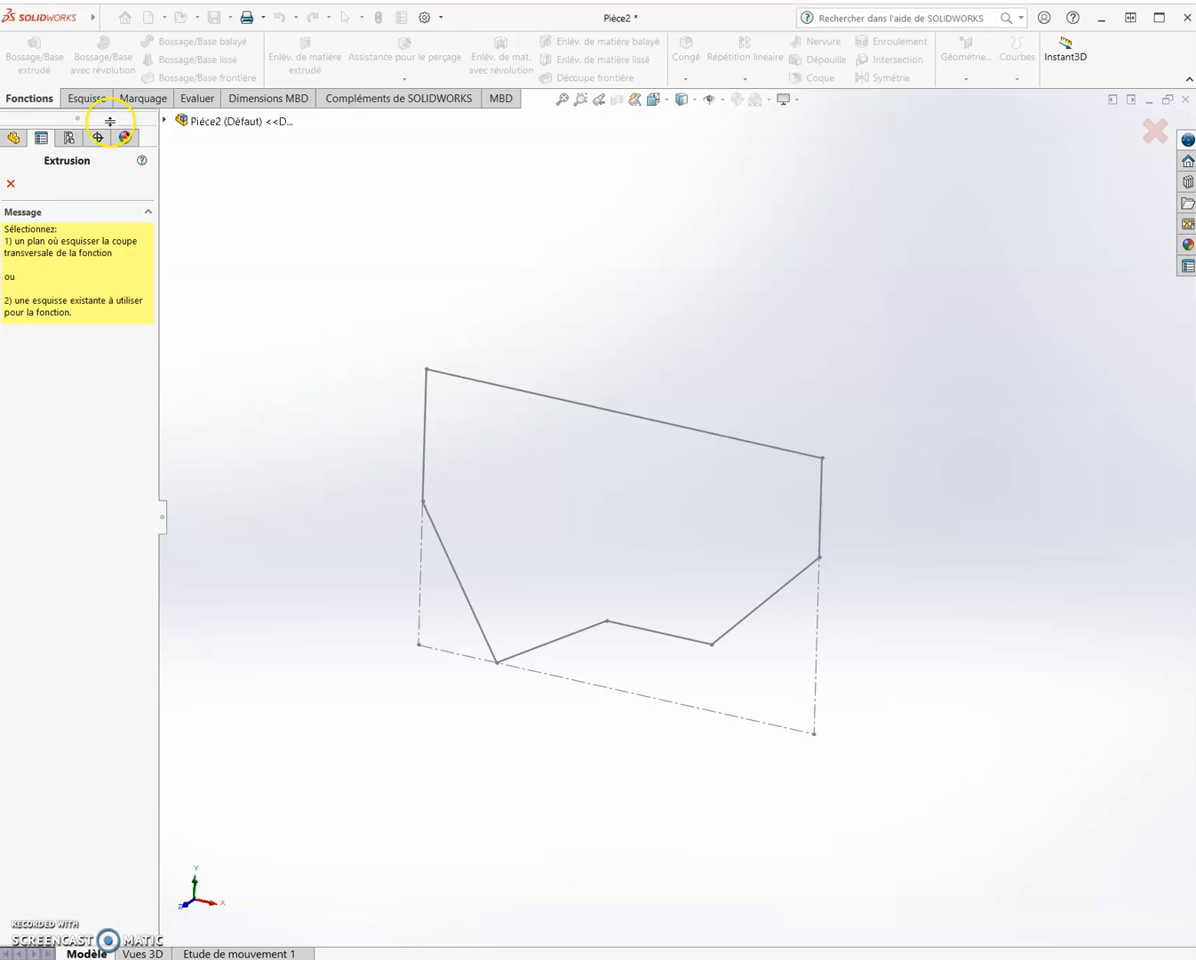
{"action": "left_click", "coordinate": [496, 388]}
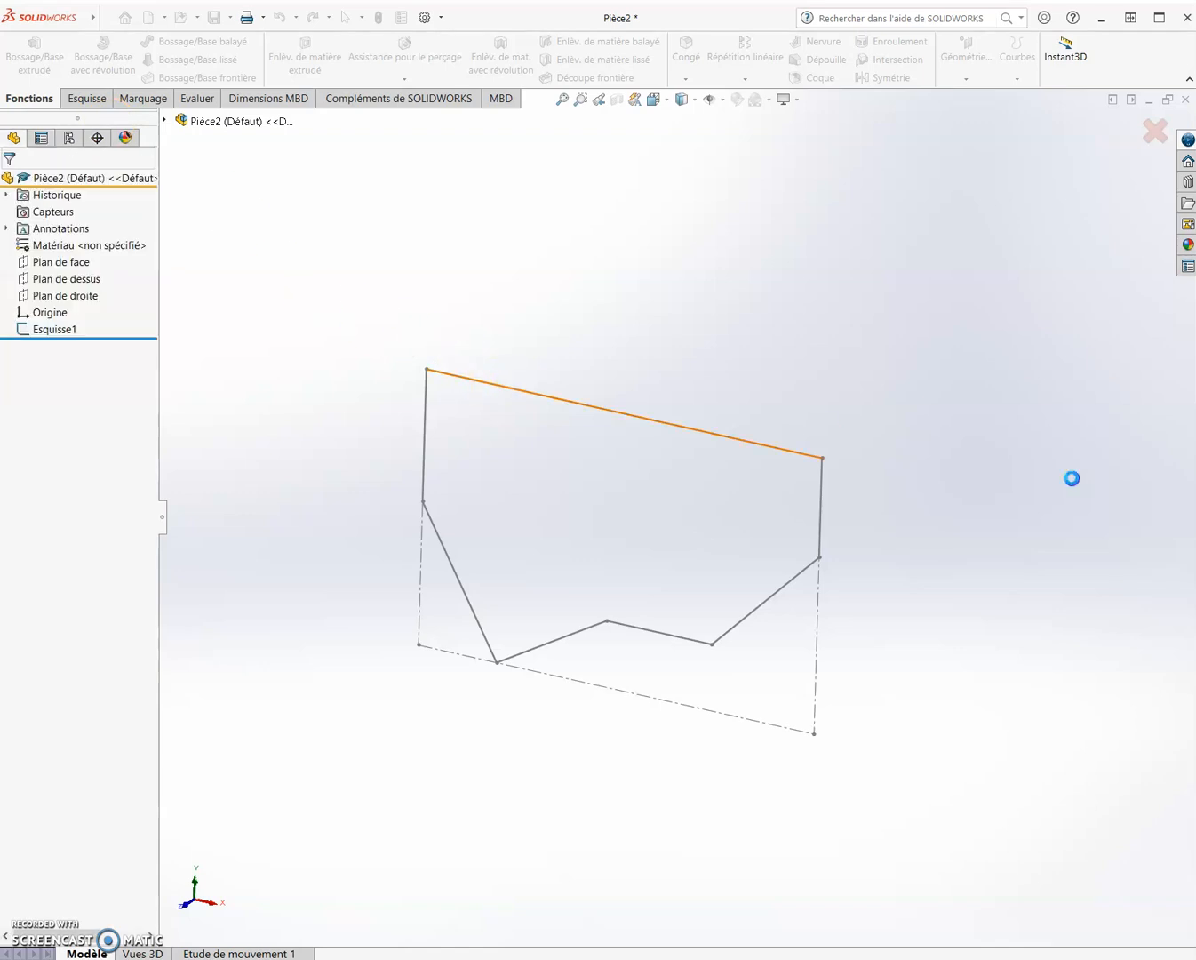
{"action": "left_click", "coordinate": [923, 420]}
{"action": "left_click_drag", "start_coordinate": [604, 565], "coordinate": [539, 640]}
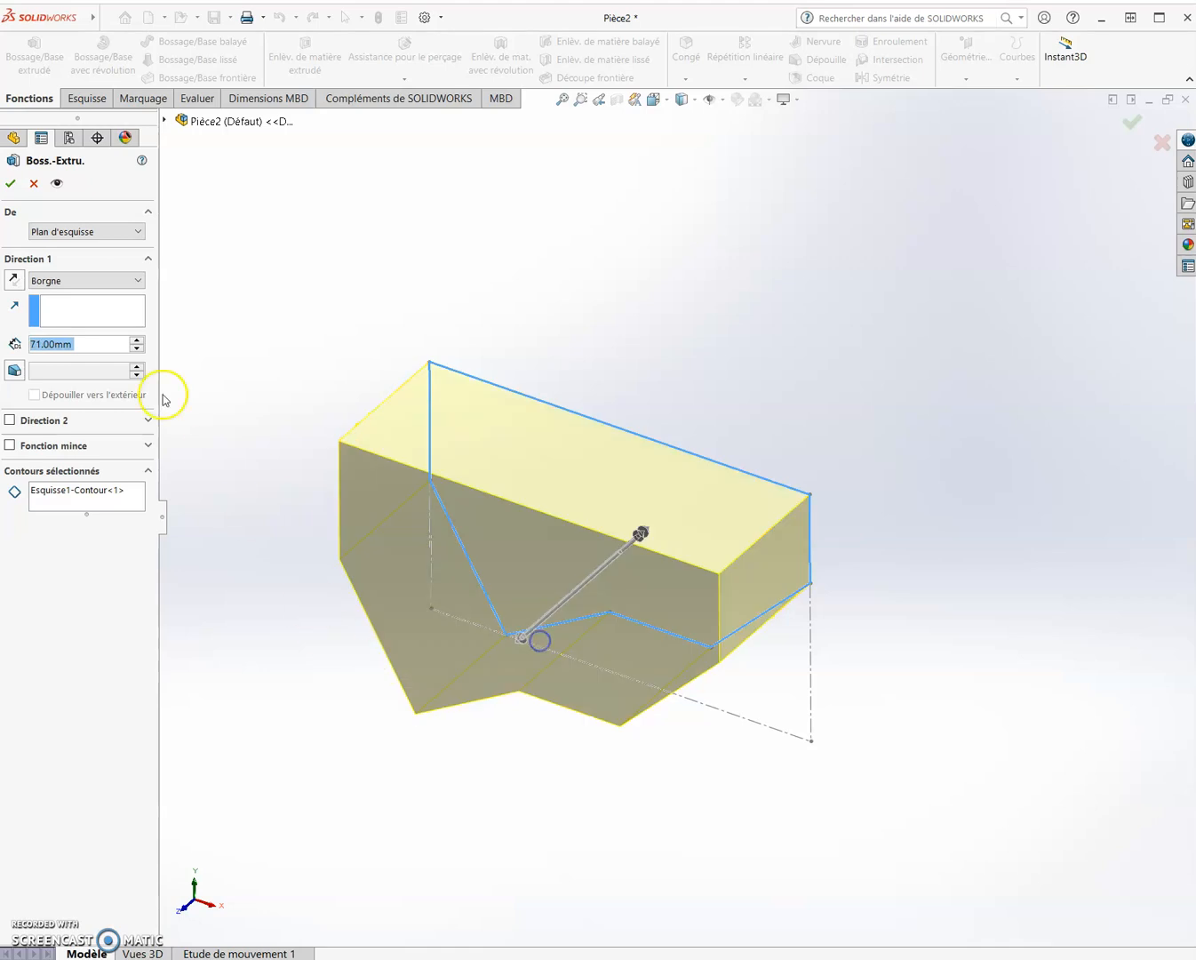
{"action": "left_click", "coordinate": [11, 183]}
{"action": "left_click", "coordinate": [756, 370]}
{"action": "mouse_move", "coordinate": [607, 324]}
{"action": "middle_mouse_down"}
{"action": "mouse_move", "coordinate": [590, 202]}
{"action": "mouse_move", "coordinate": [731, 261]}
{"action": "mouse_move", "coordinate": [767, 250]}
{"action": "mouse_move", "coordinate": [576, 134]}
{"action": "mouse_move", "coordinate": [586, 145]}
{"action": "middle_mouse_up"}
{"action": "key", "text": "ctrl+7"}
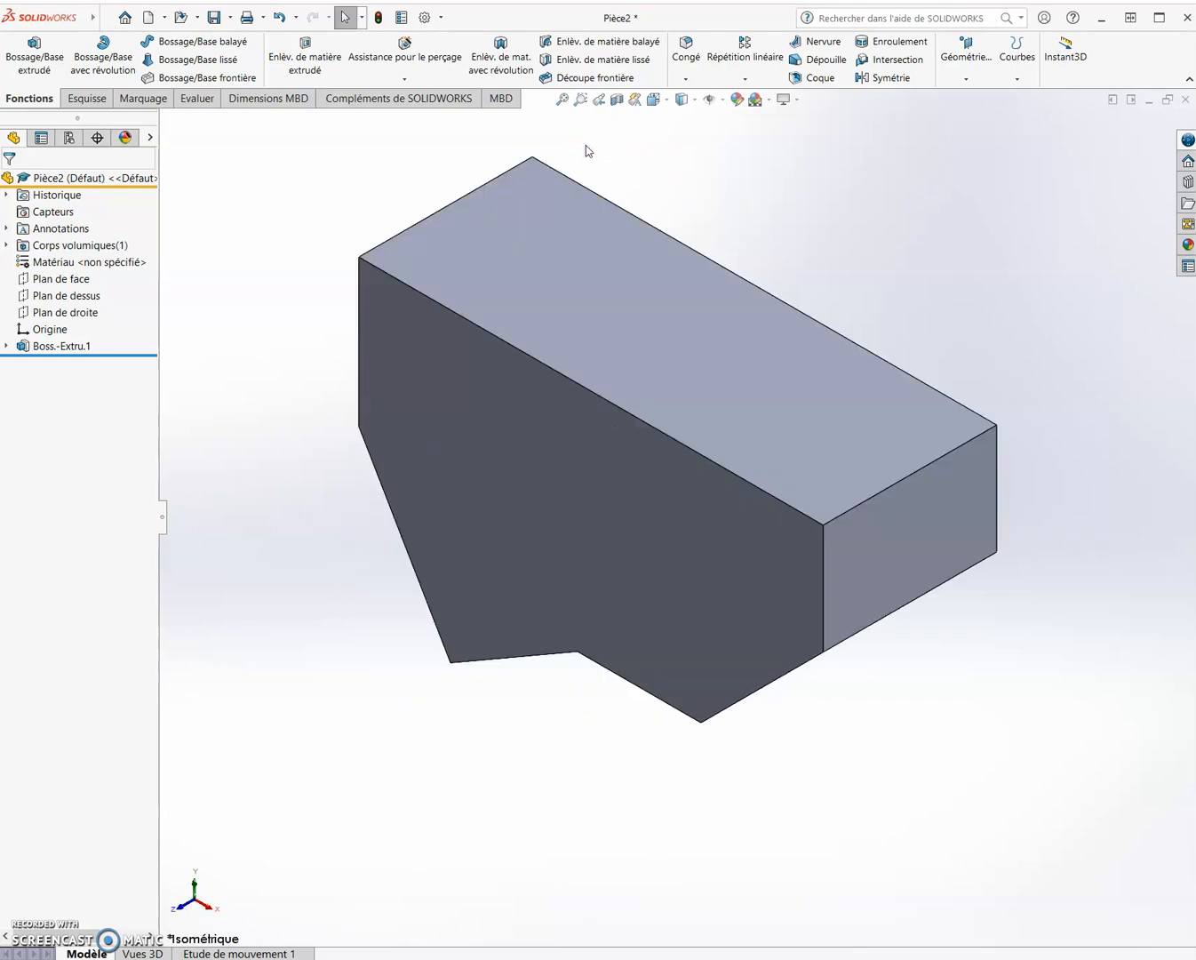